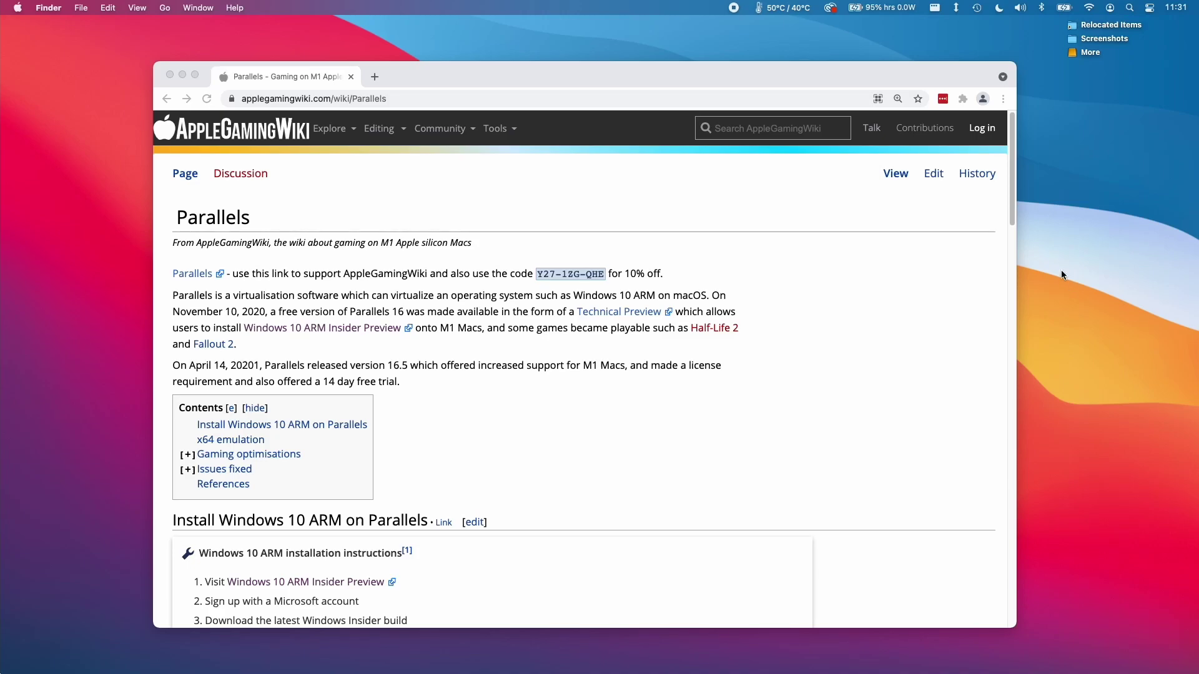
Step: Download the Parallels Desktop 17 free trial from the affiliate link and dismiss the thank-you dialog
key(super+Tab)
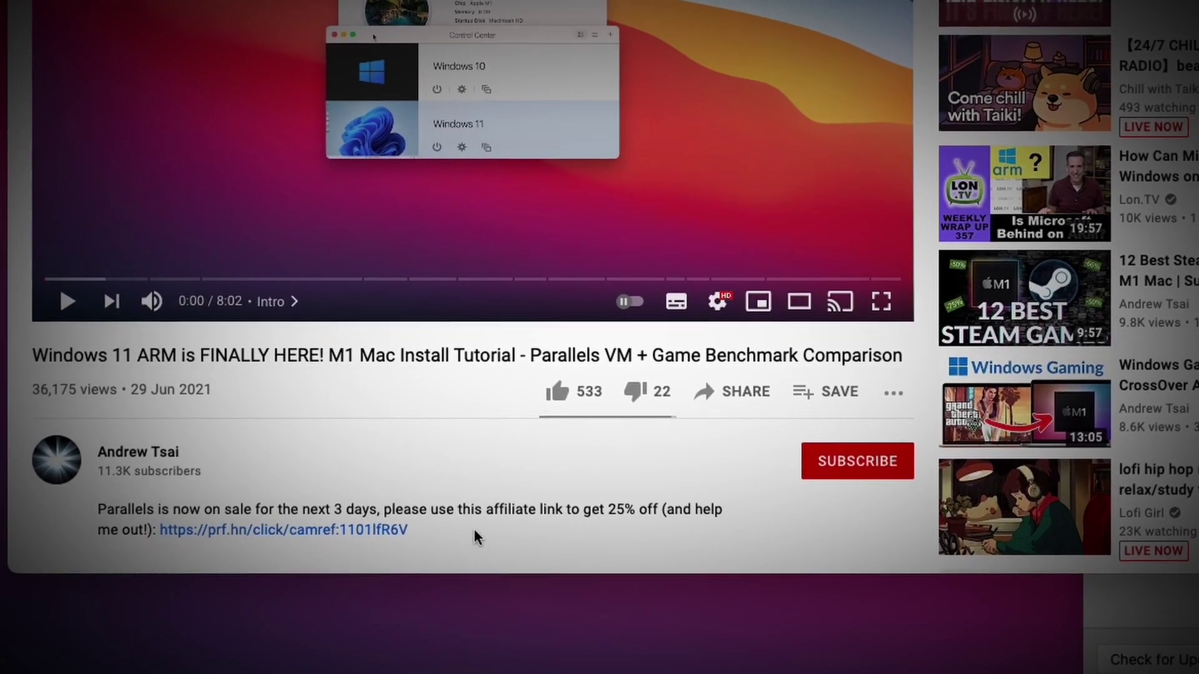
click(415, 519)
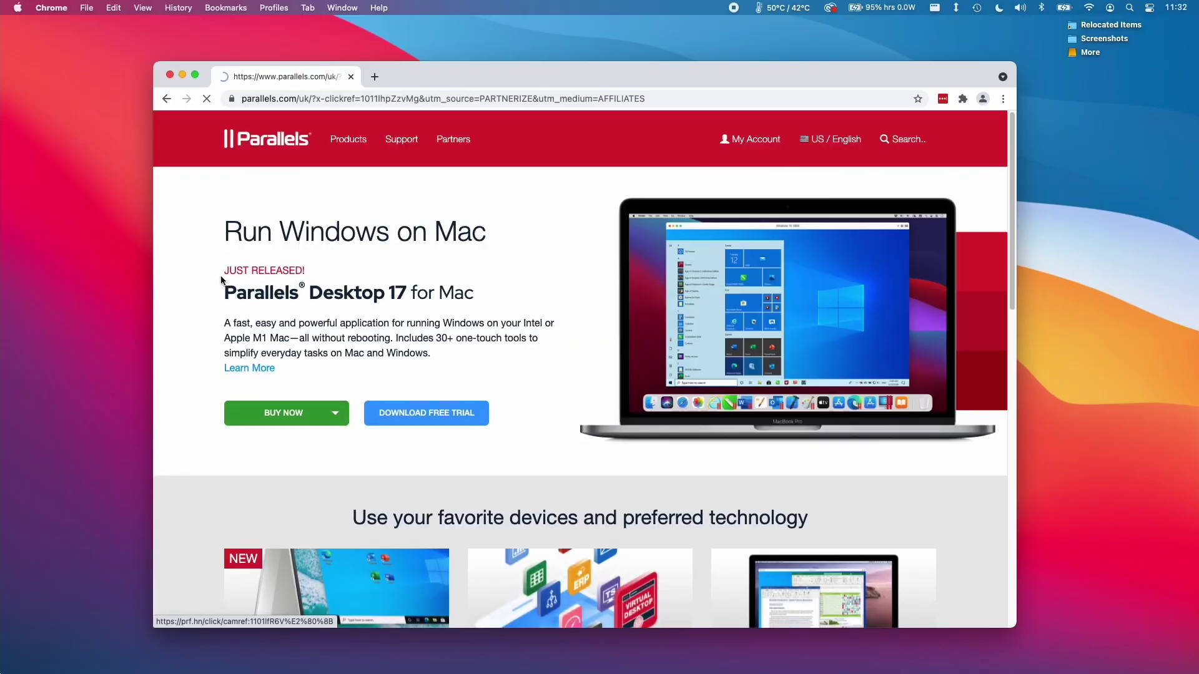
click(406, 414)
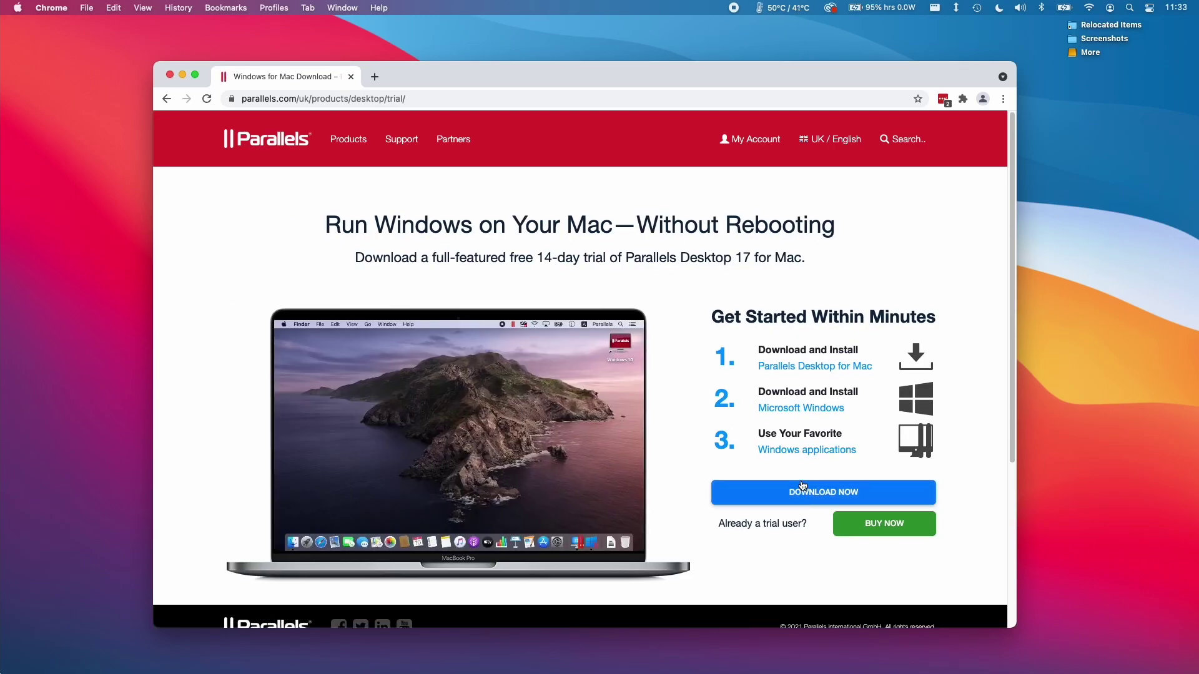
click(775, 497)
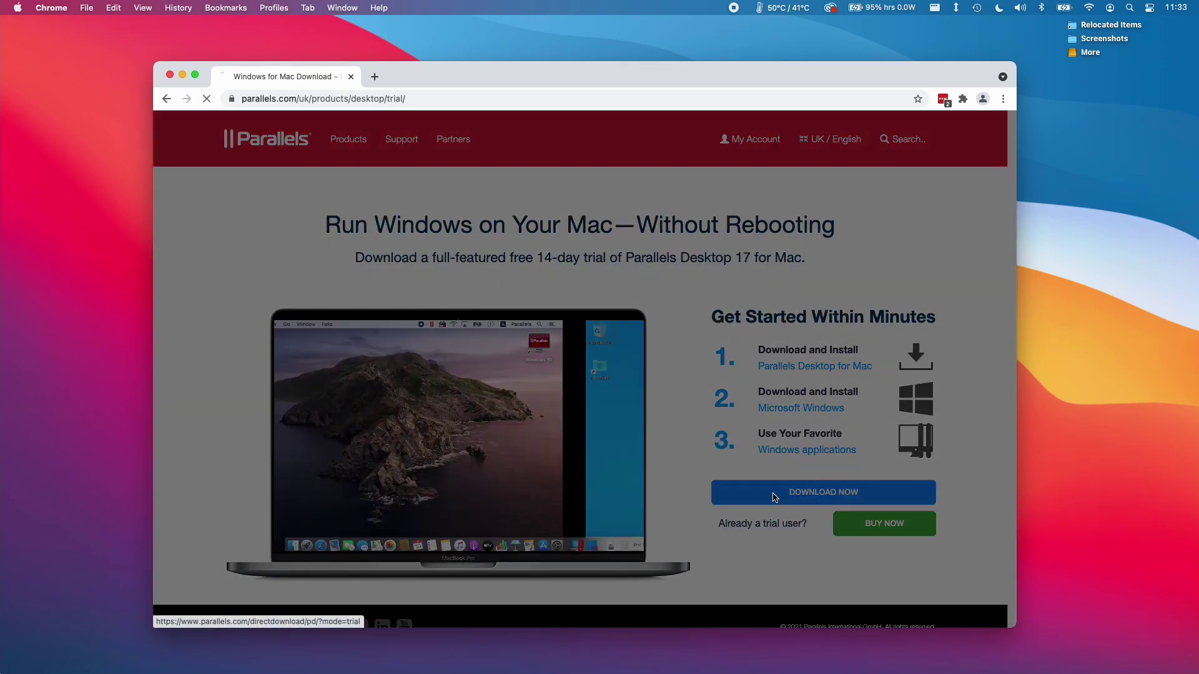
click(741, 231)
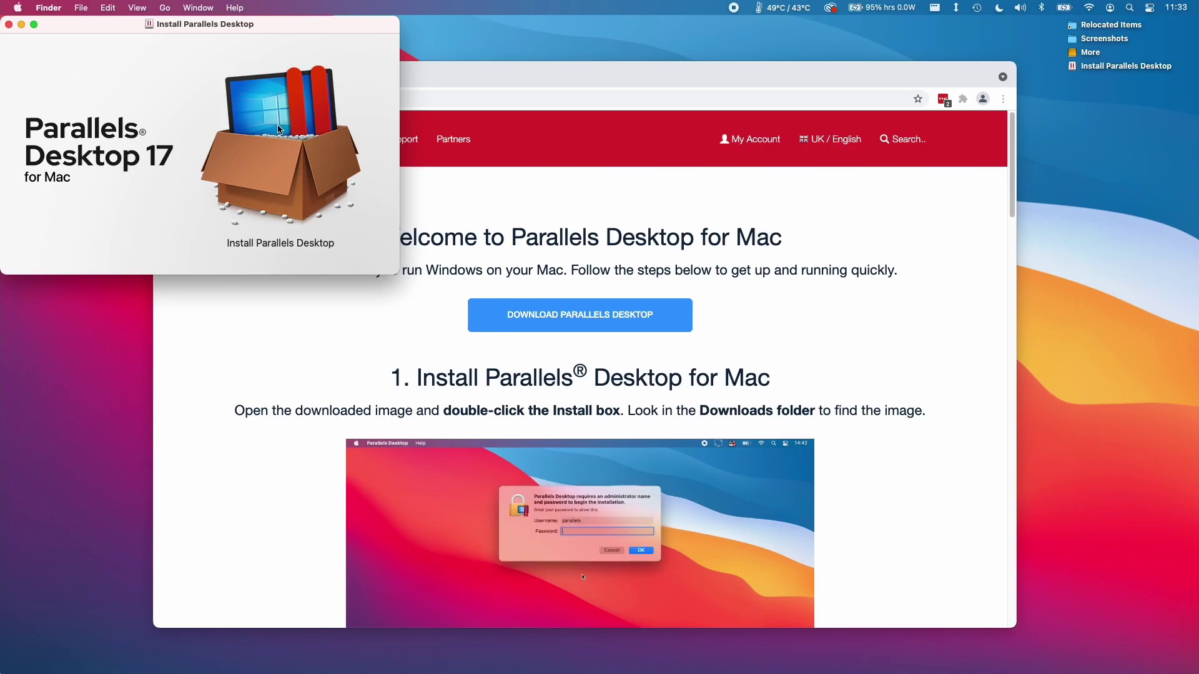
Step: Run the Parallels Desktop installer, authorize it with the admin password, and continue past the M1 page
double_click(280, 130)
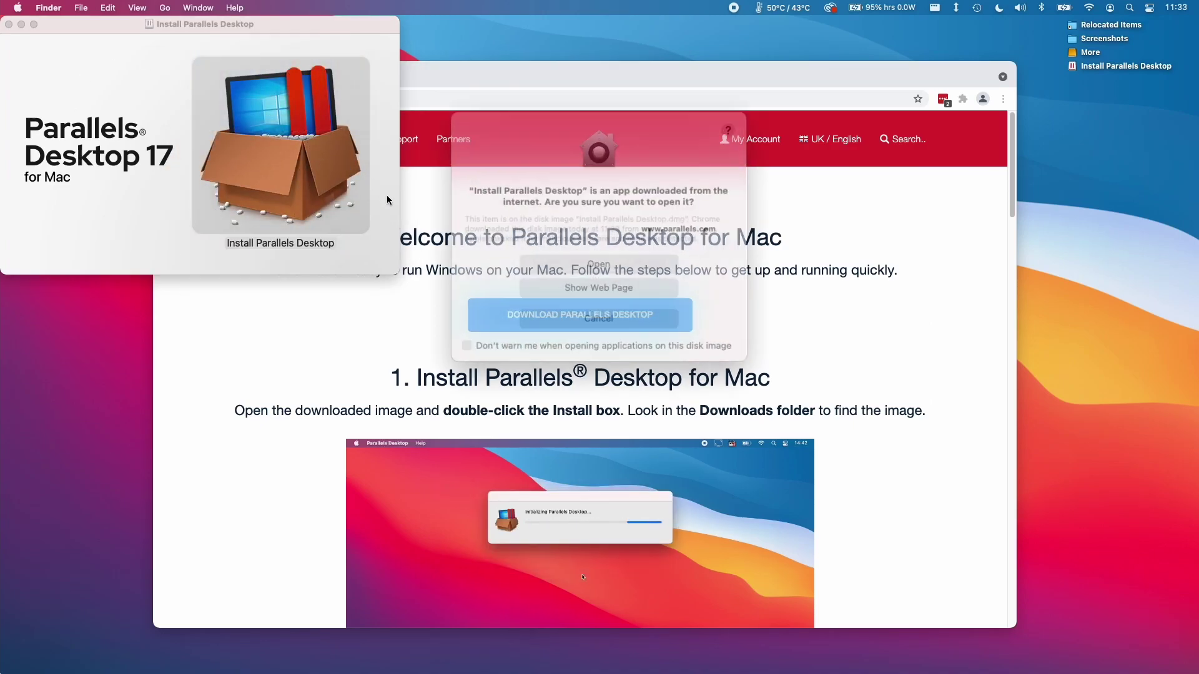
click(569, 261)
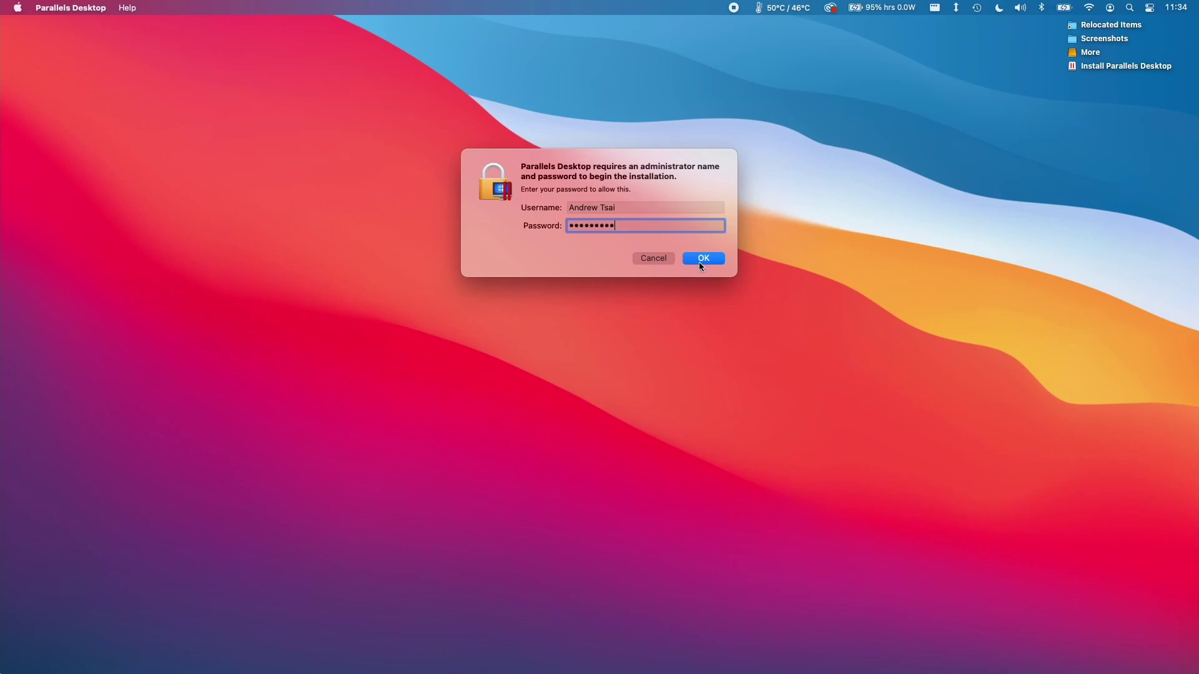
click(702, 263)
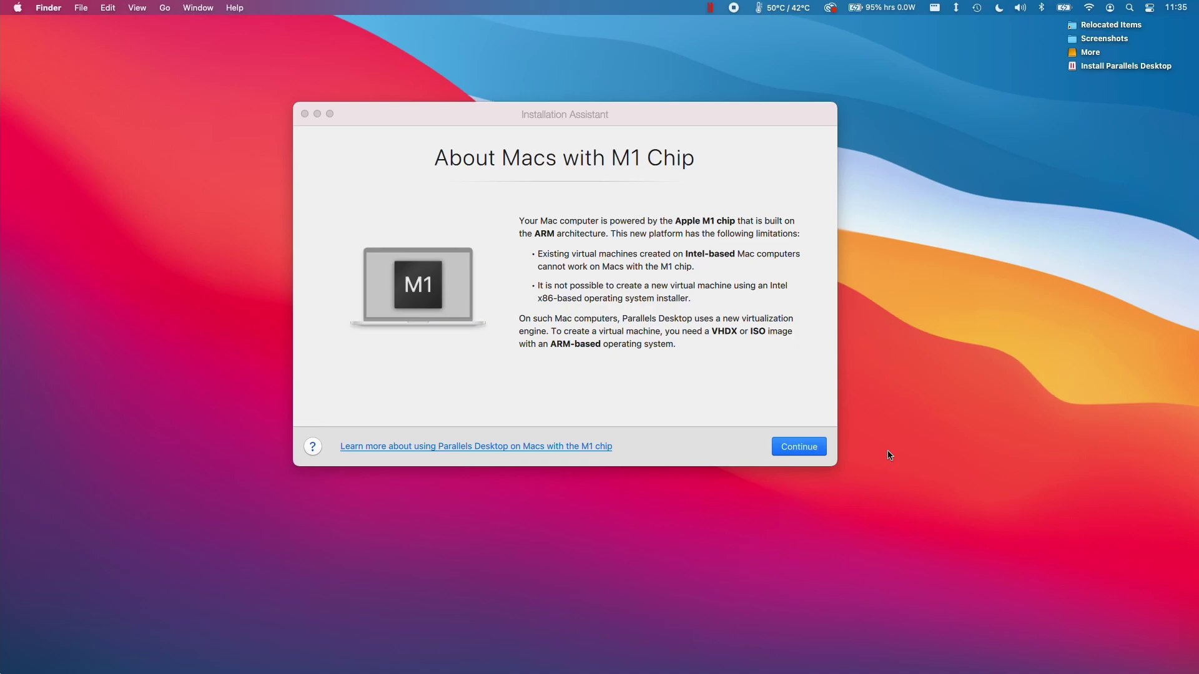
click(783, 444)
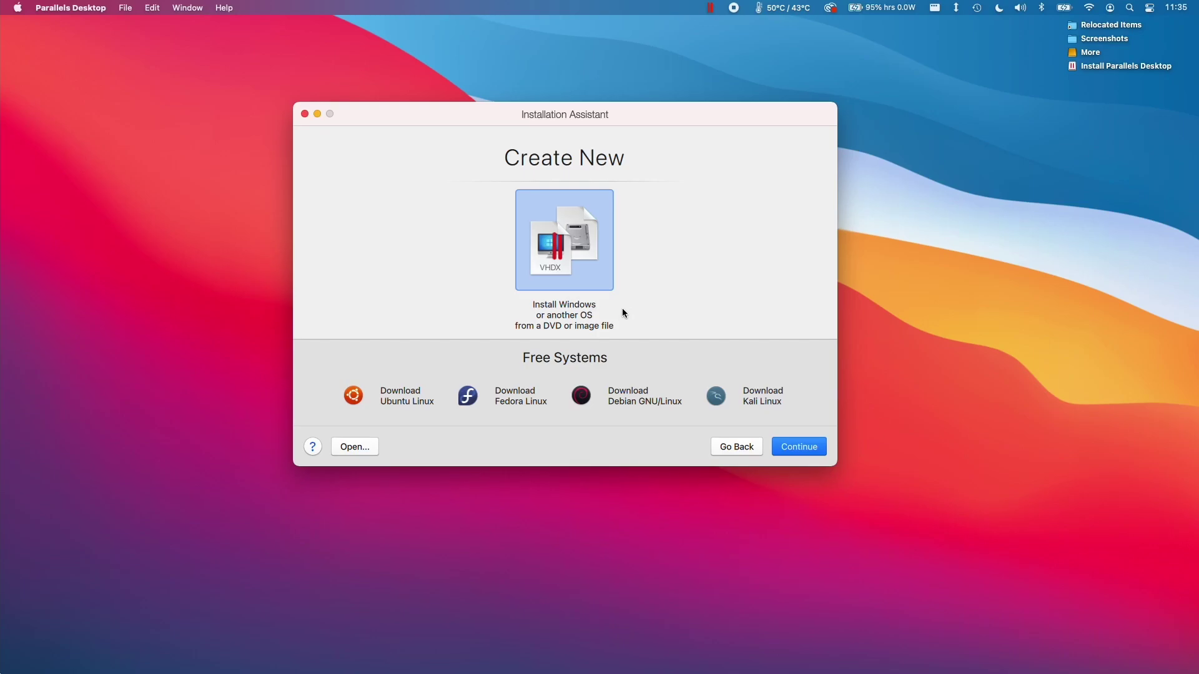
drag(312, 122, 347, 109)
Step: Sign in to Microsoft on the Insider Preview page and download the ARM64 Build 21354 VHDX
click(352, 102)
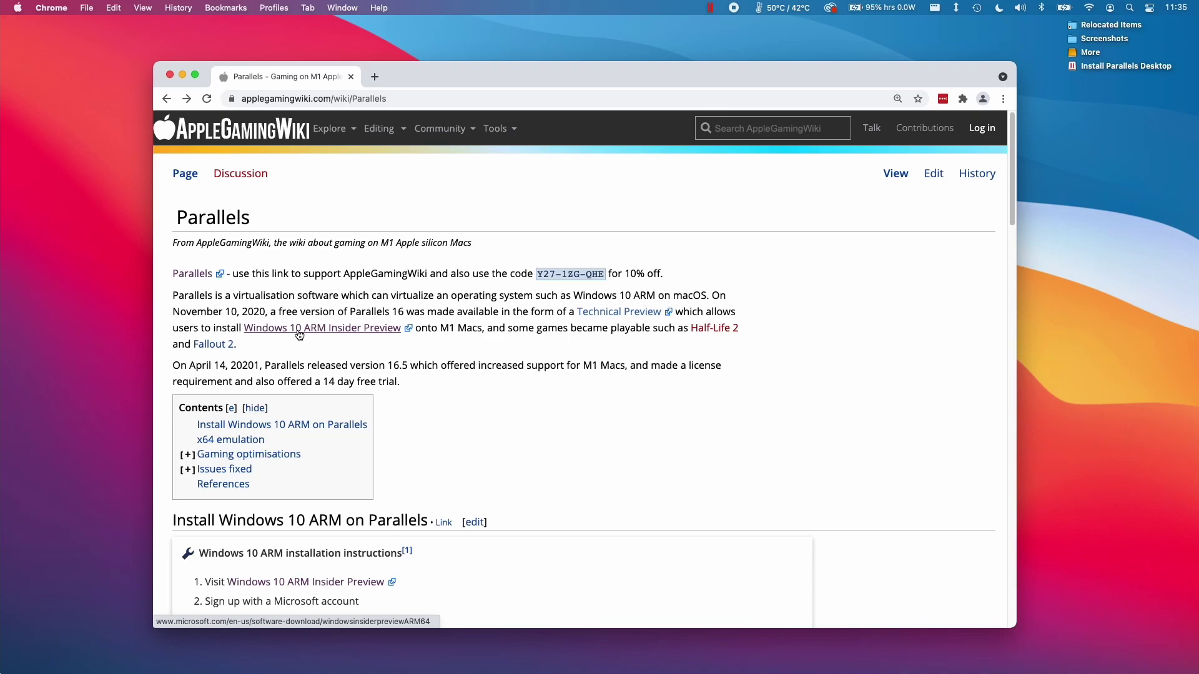
click(299, 332)
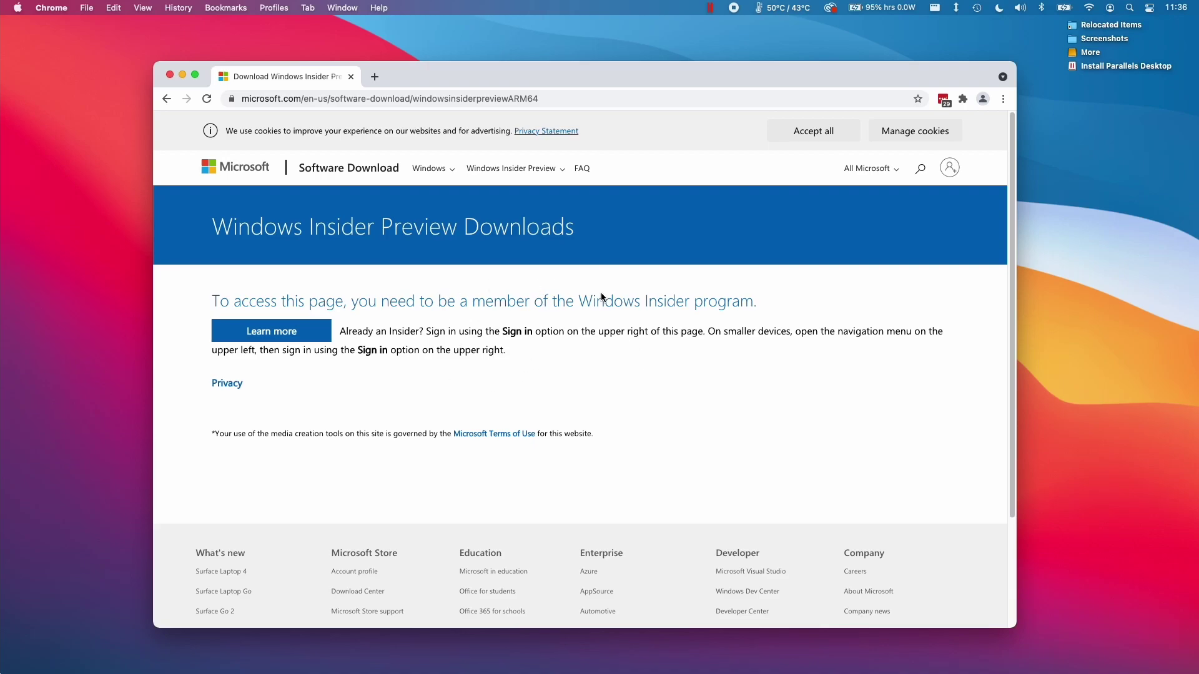
click(937, 179)
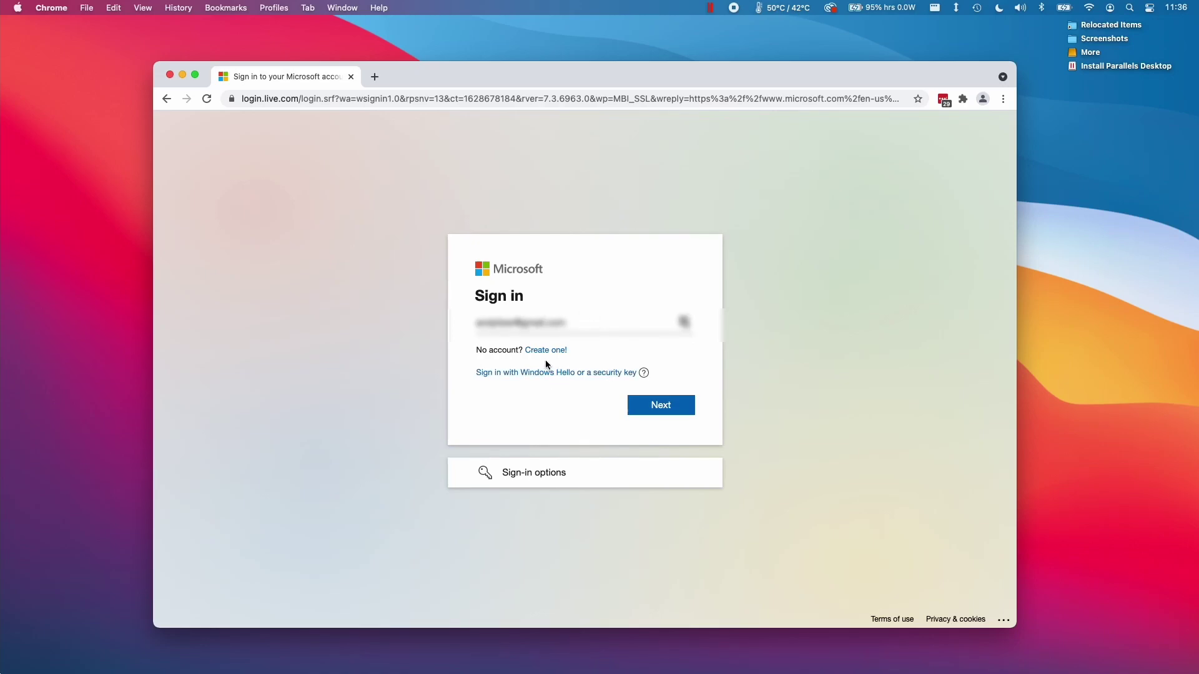
click(660, 406)
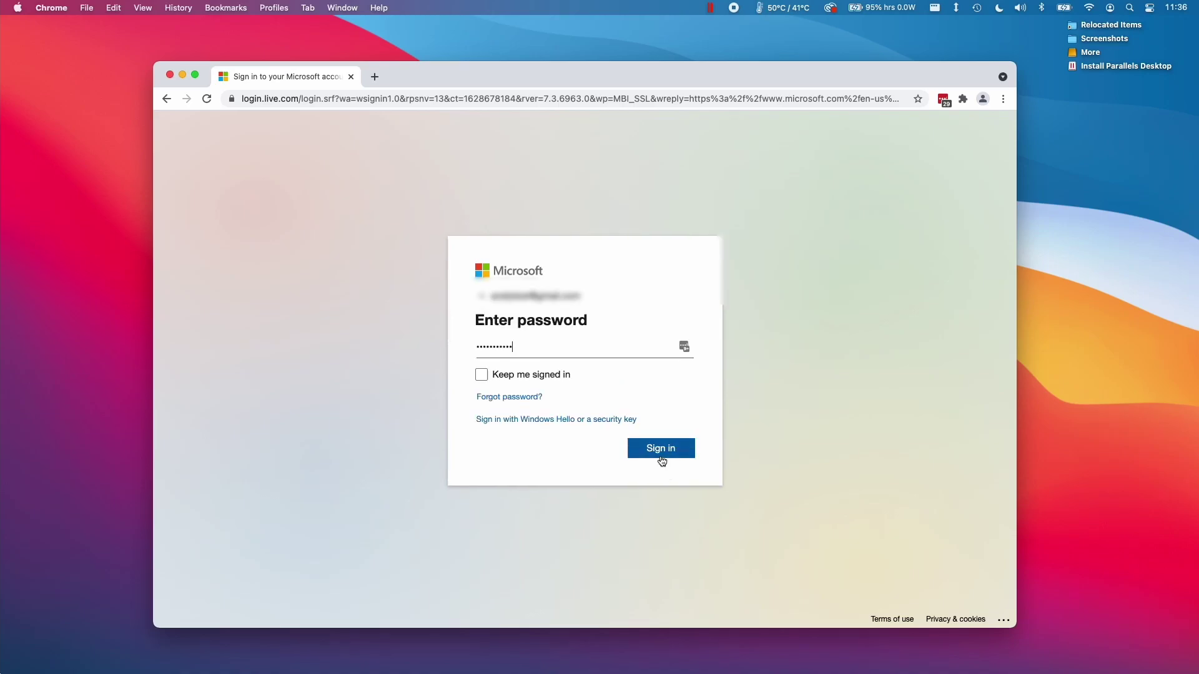
click(662, 461)
click(685, 429)
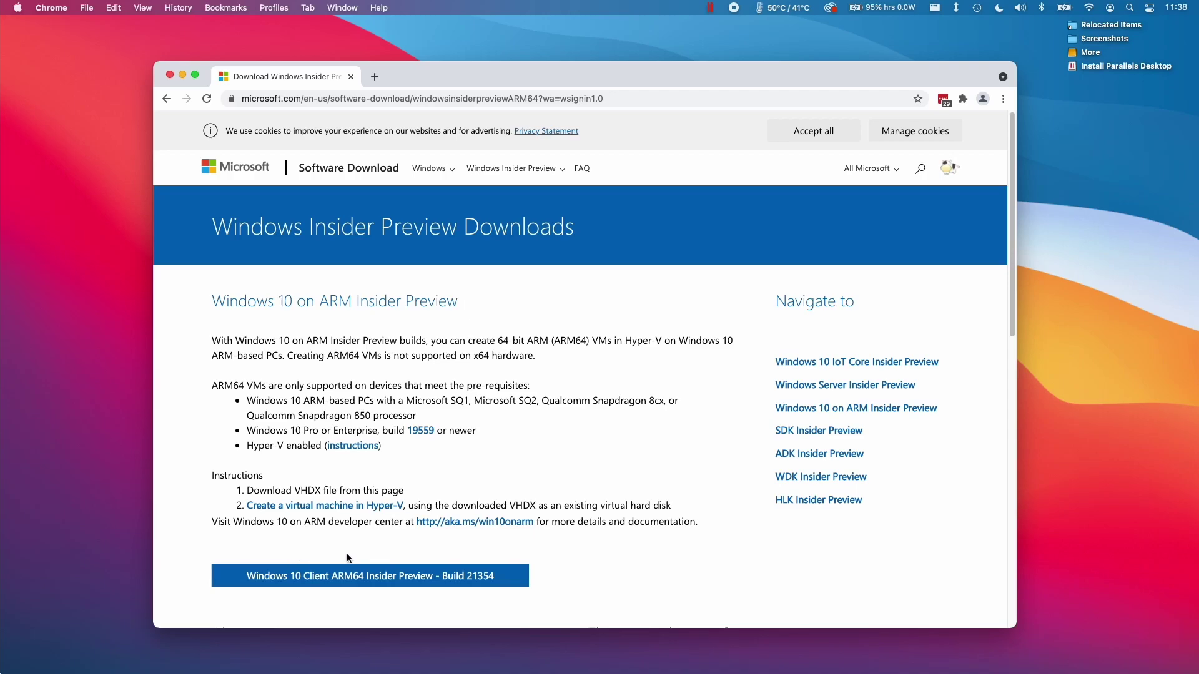
click(375, 584)
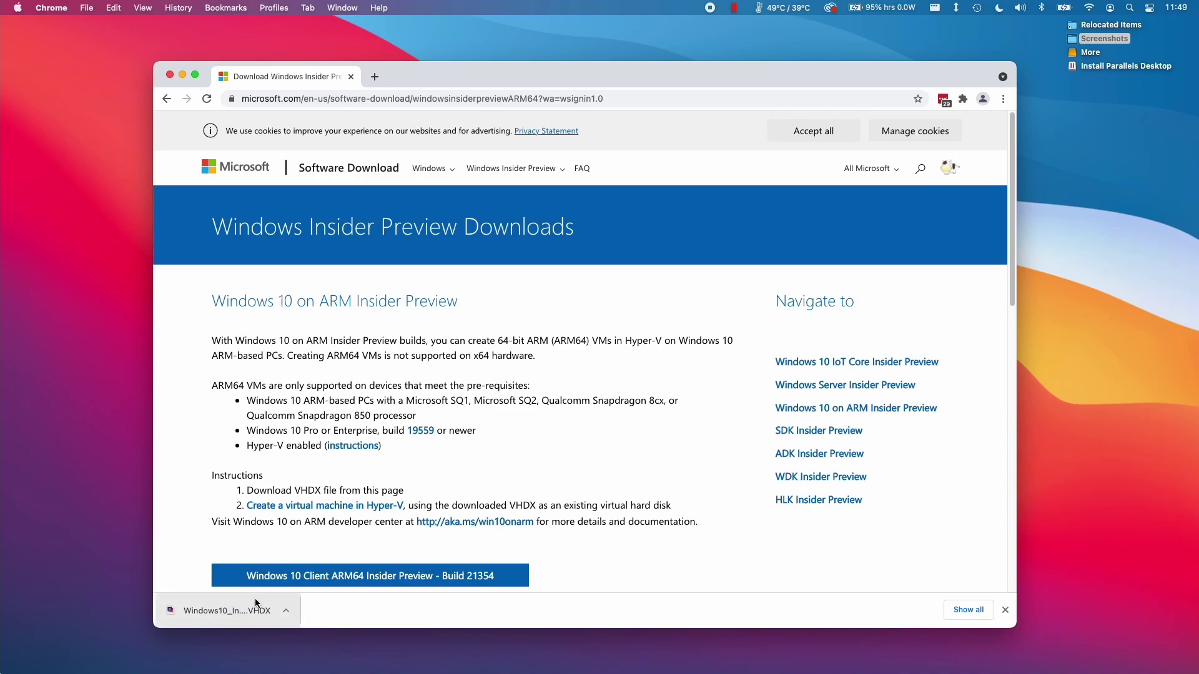
Step: Create a Games-only Windows 10 virtual machine from the detected Build 21354 VHDX
click(182, 76)
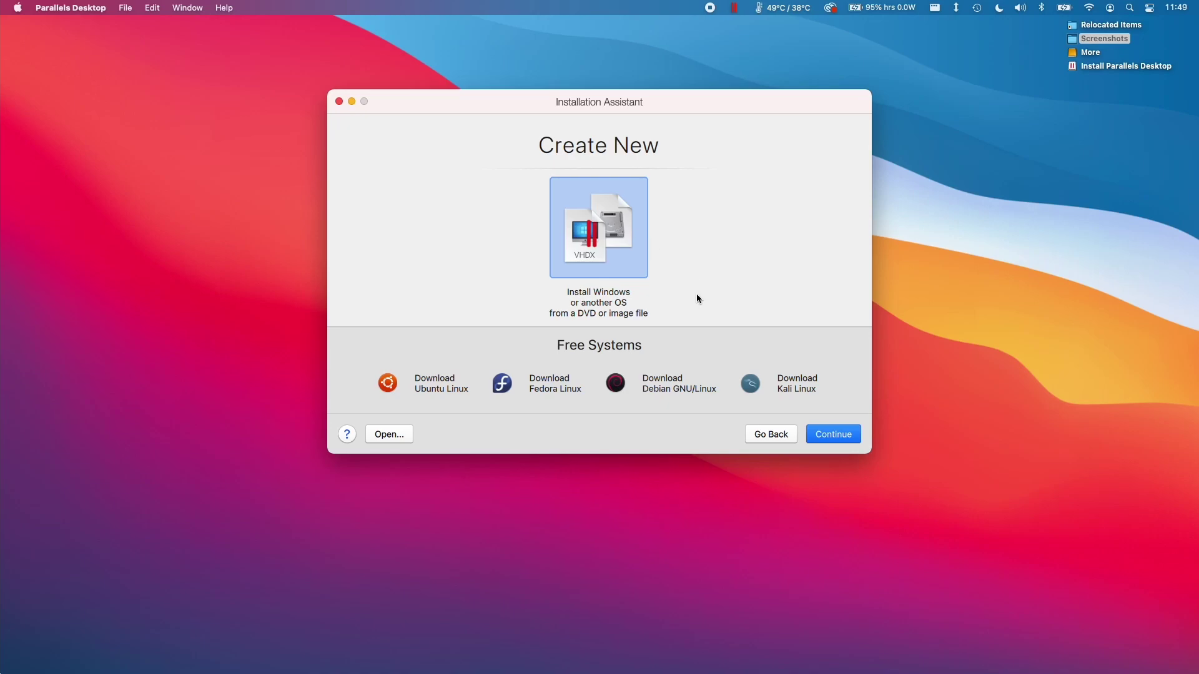
key(Return)
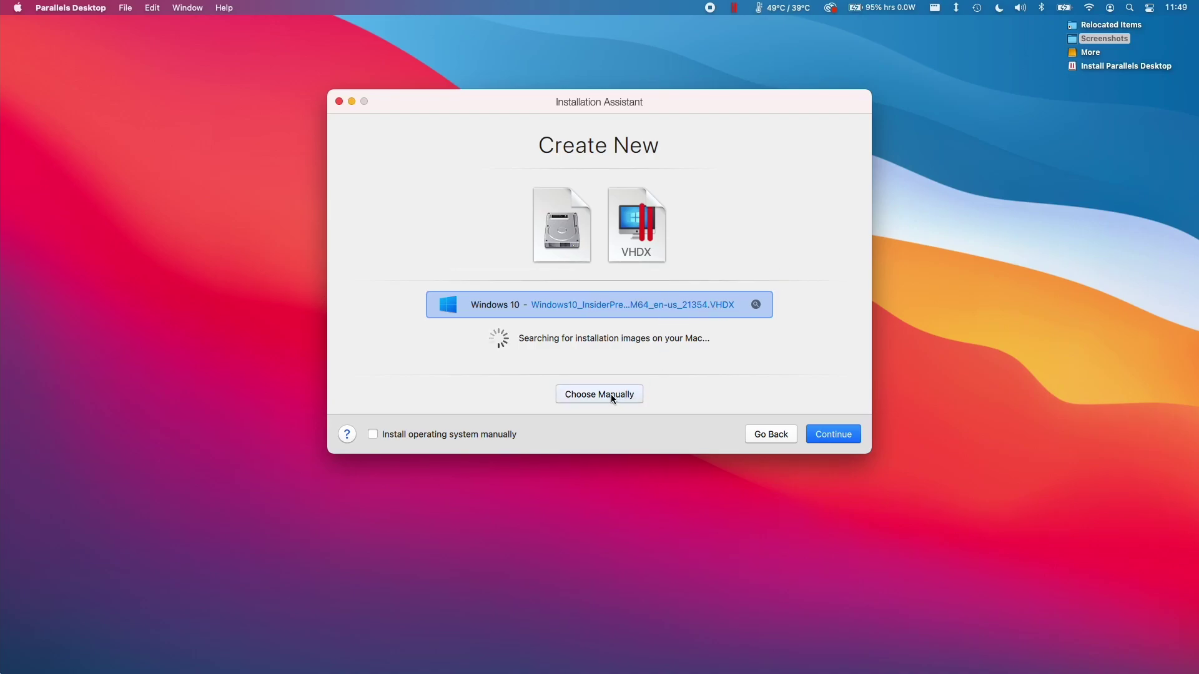
click(836, 436)
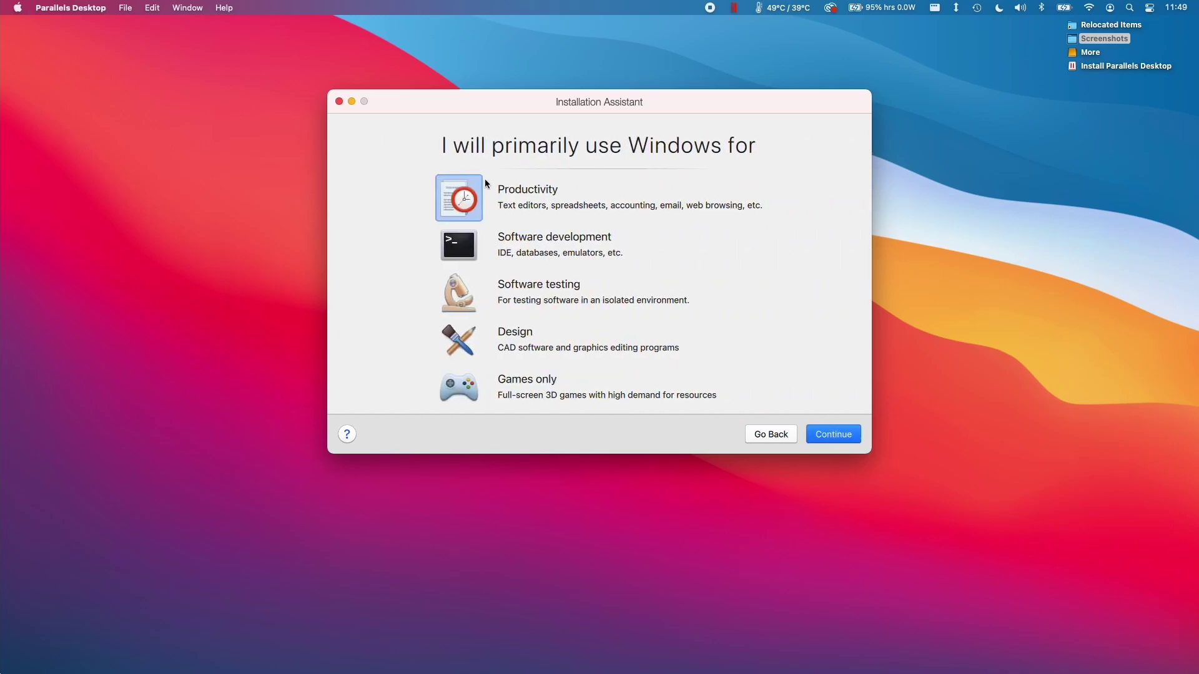
click(466, 388)
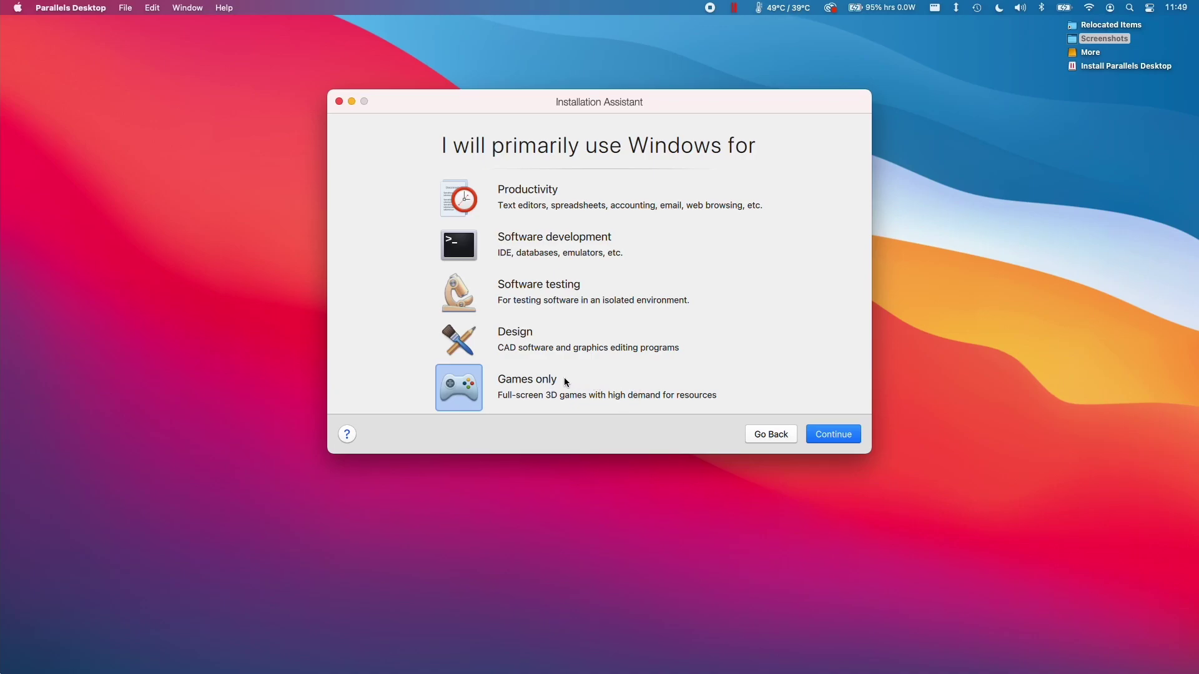
click(830, 439)
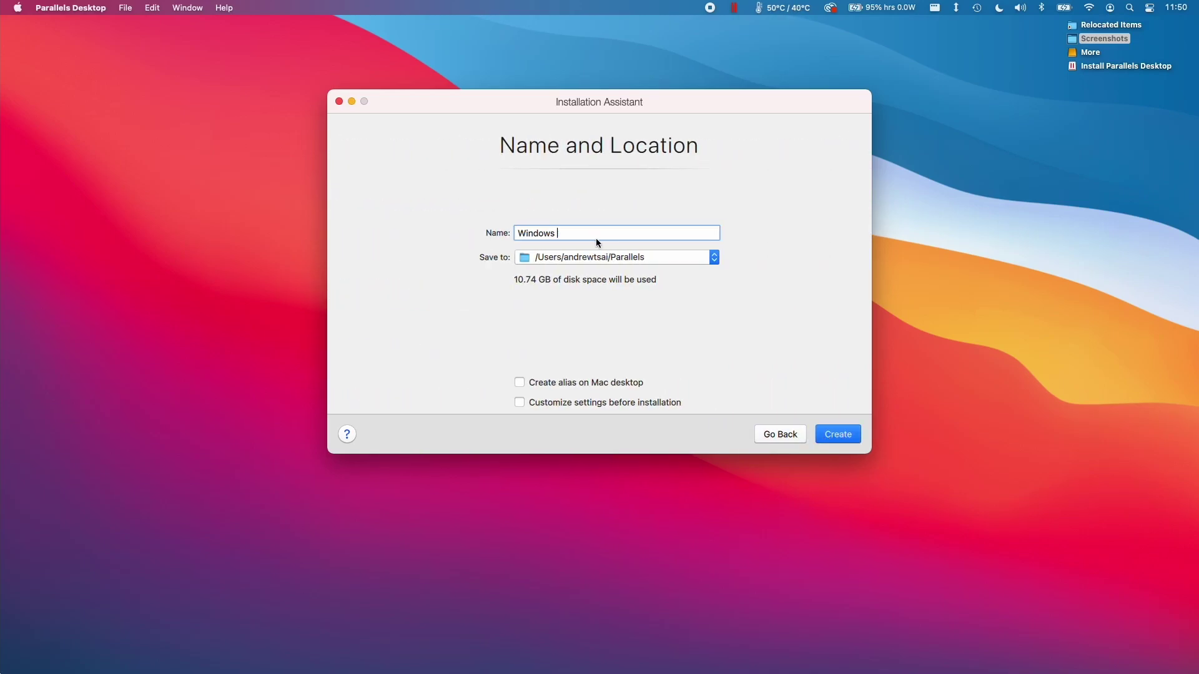
click(836, 437)
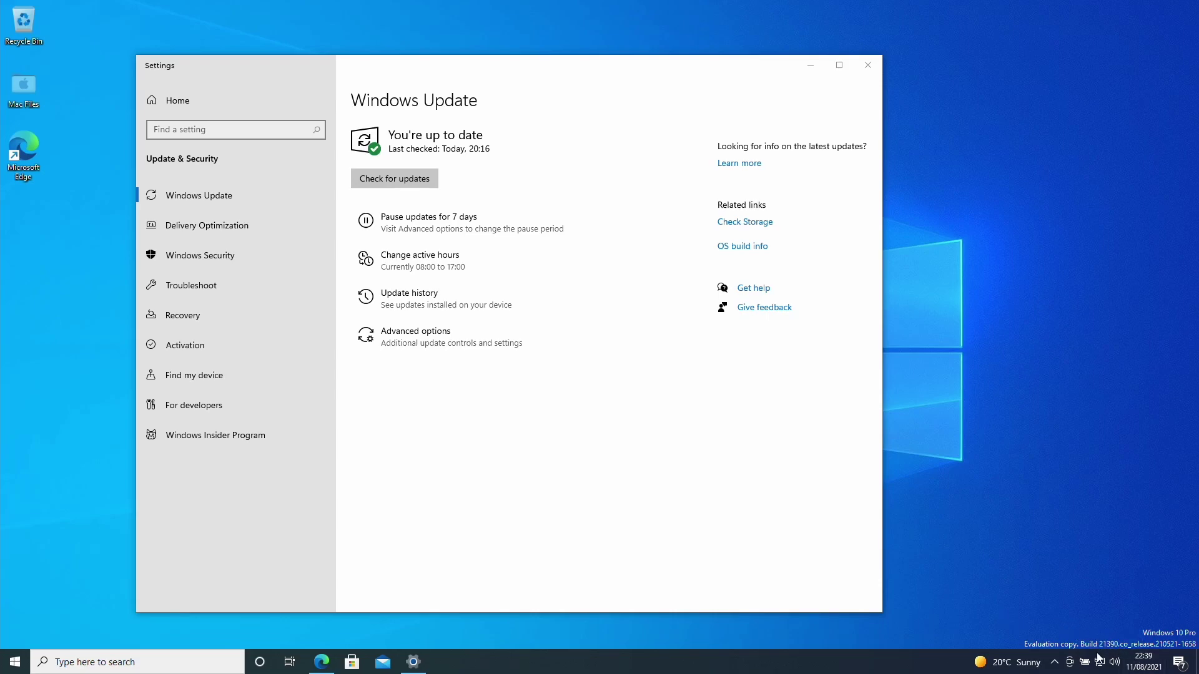
Step: Minimize the Windows Update settings and scroll the wiki to the Windows 11 upgrade steps
click(776, 482)
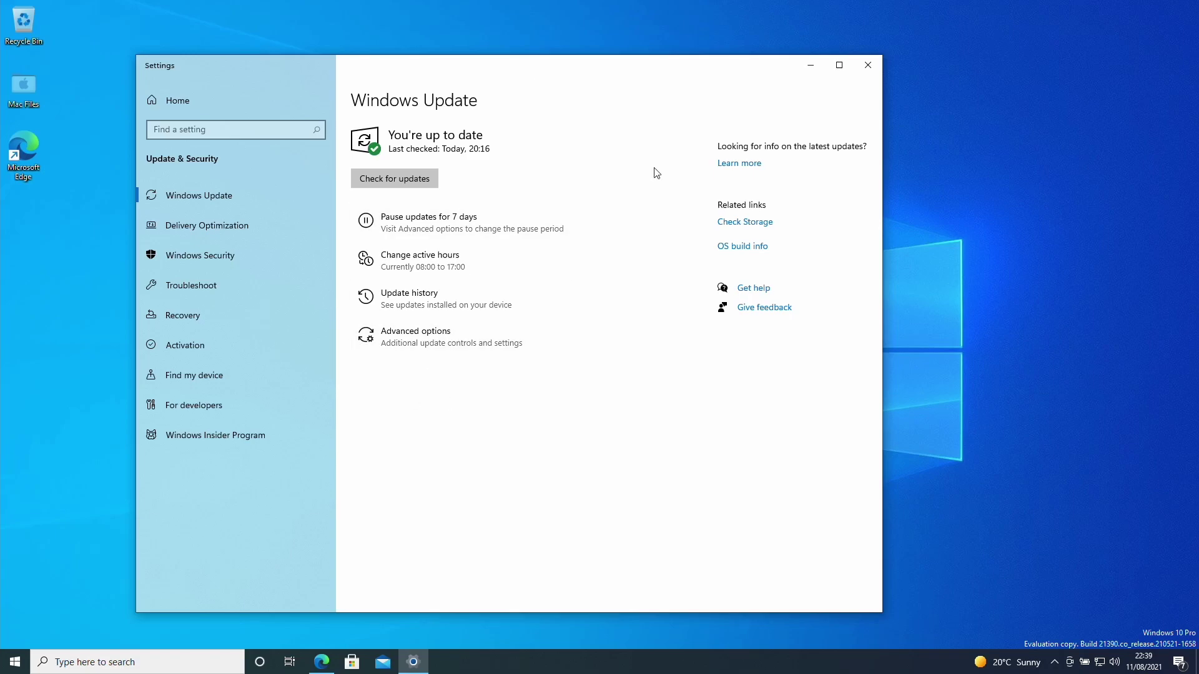
click(810, 66)
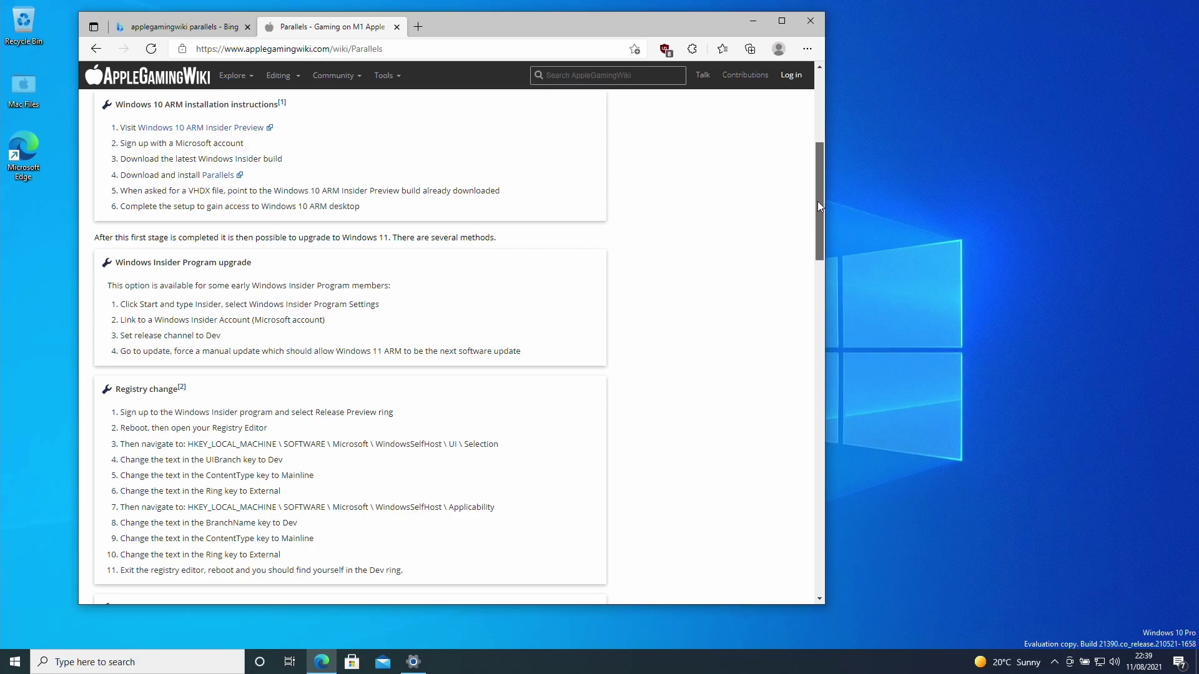
drag(818, 203, 818, 237)
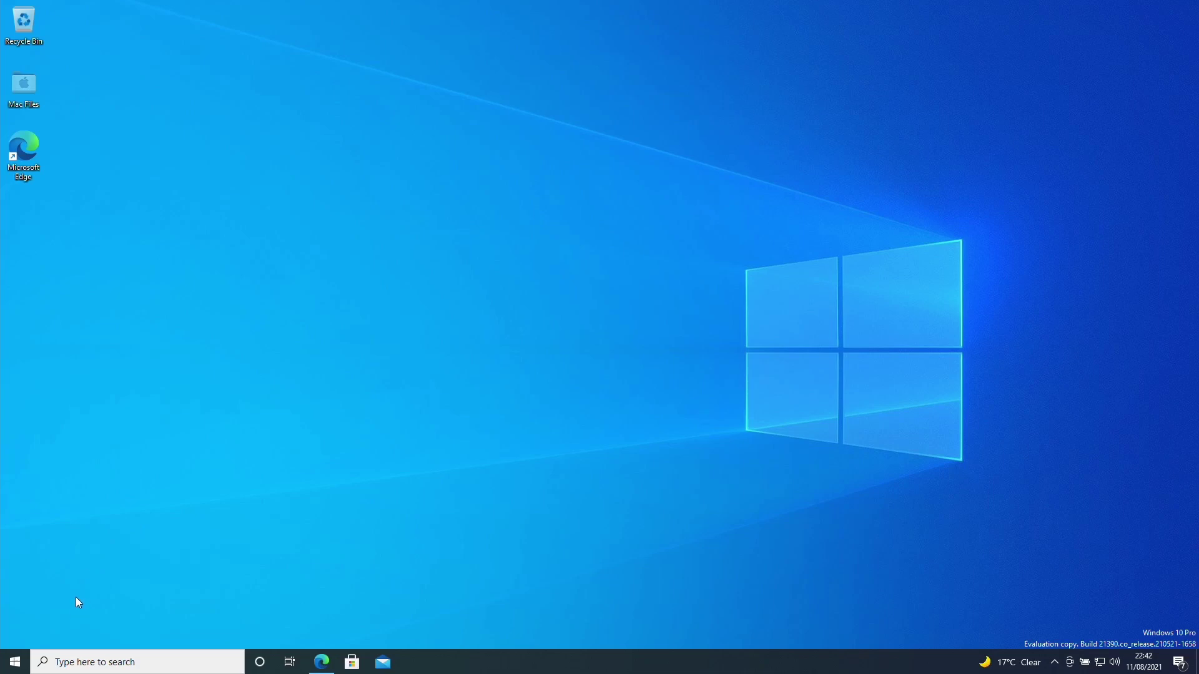
Step: Search 'insider' to open the Windows Insider Program settings
click(16, 666)
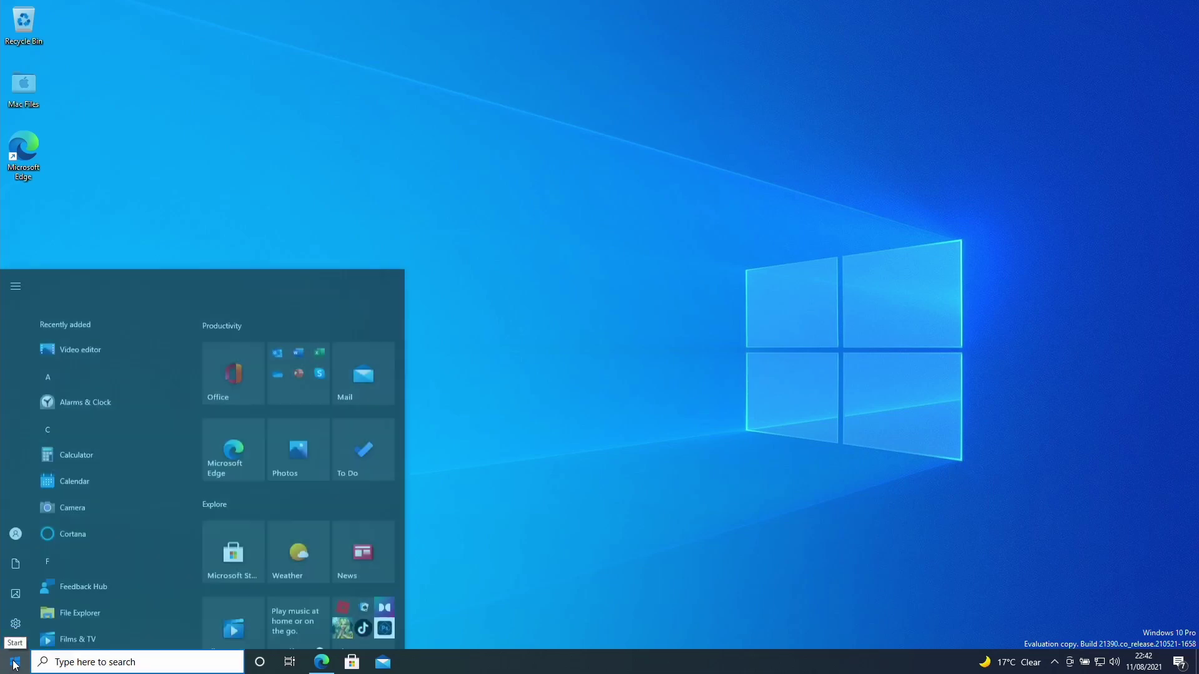
text(insider)
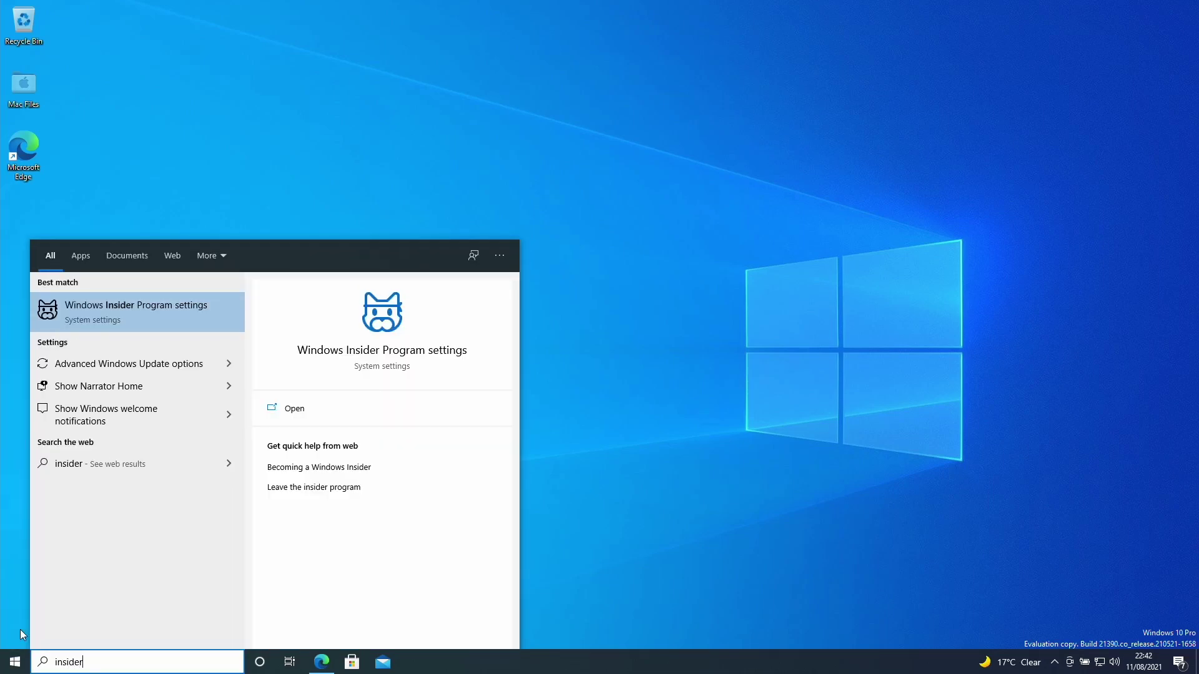
click(136, 317)
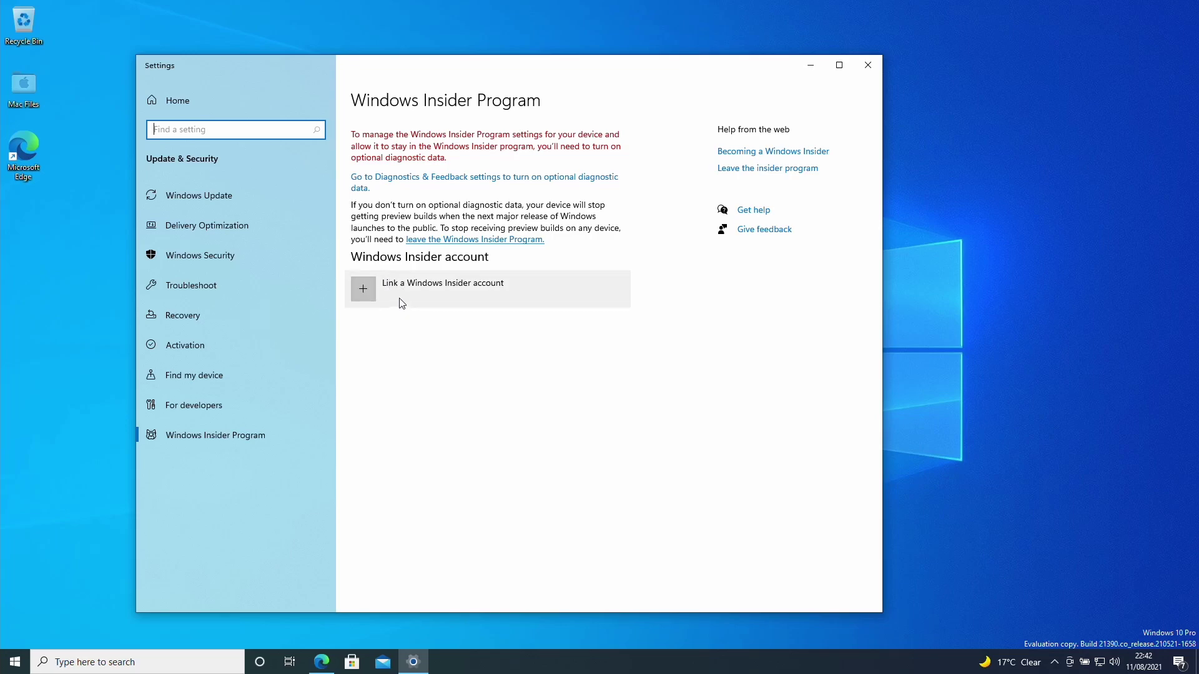
click(391, 324)
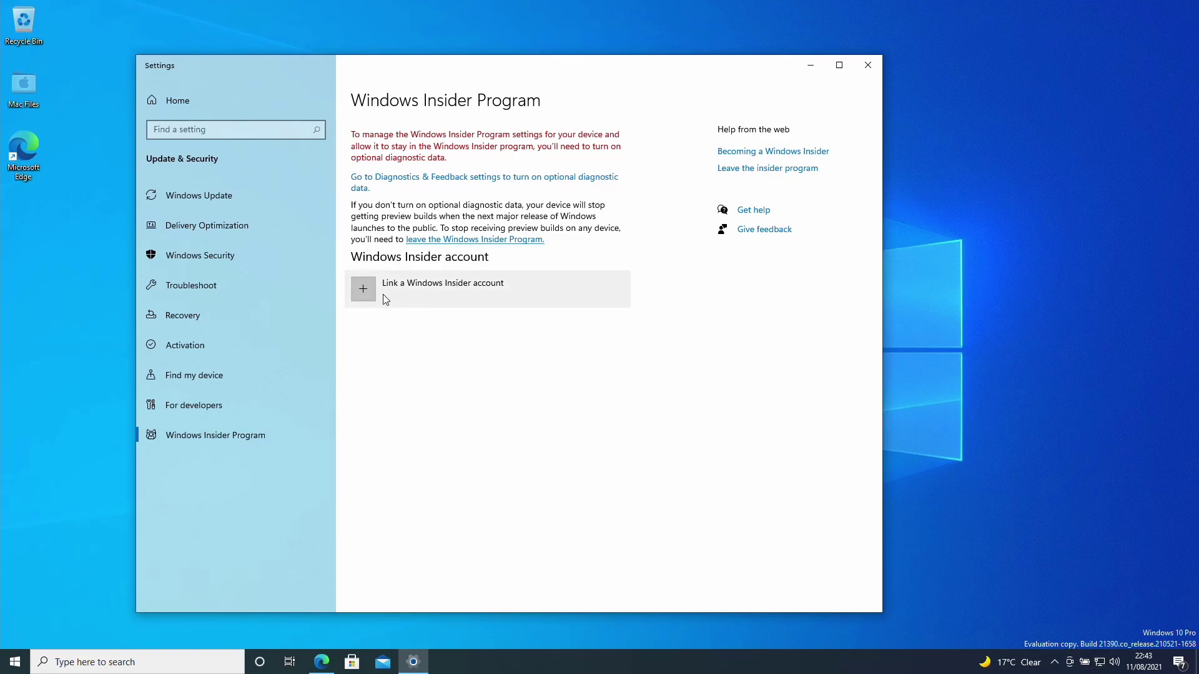
Step: Link a Microsoft account with its e-mail and password, allowing its use across the device
click(407, 298)
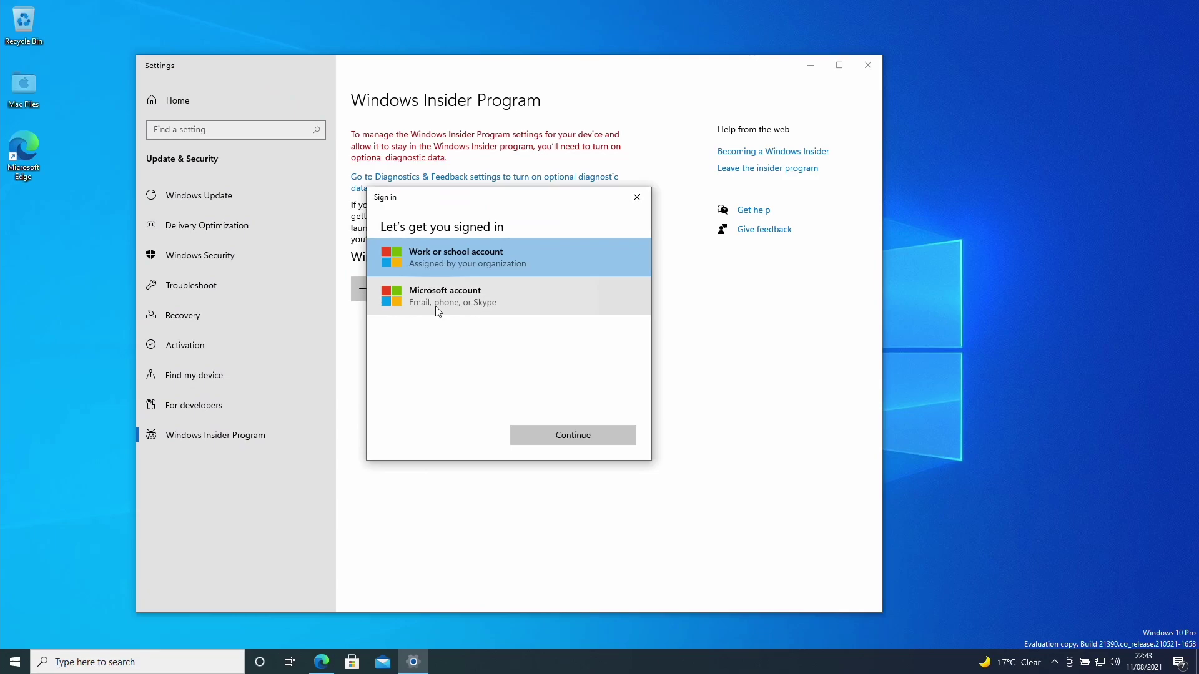
click(438, 308)
click(551, 435)
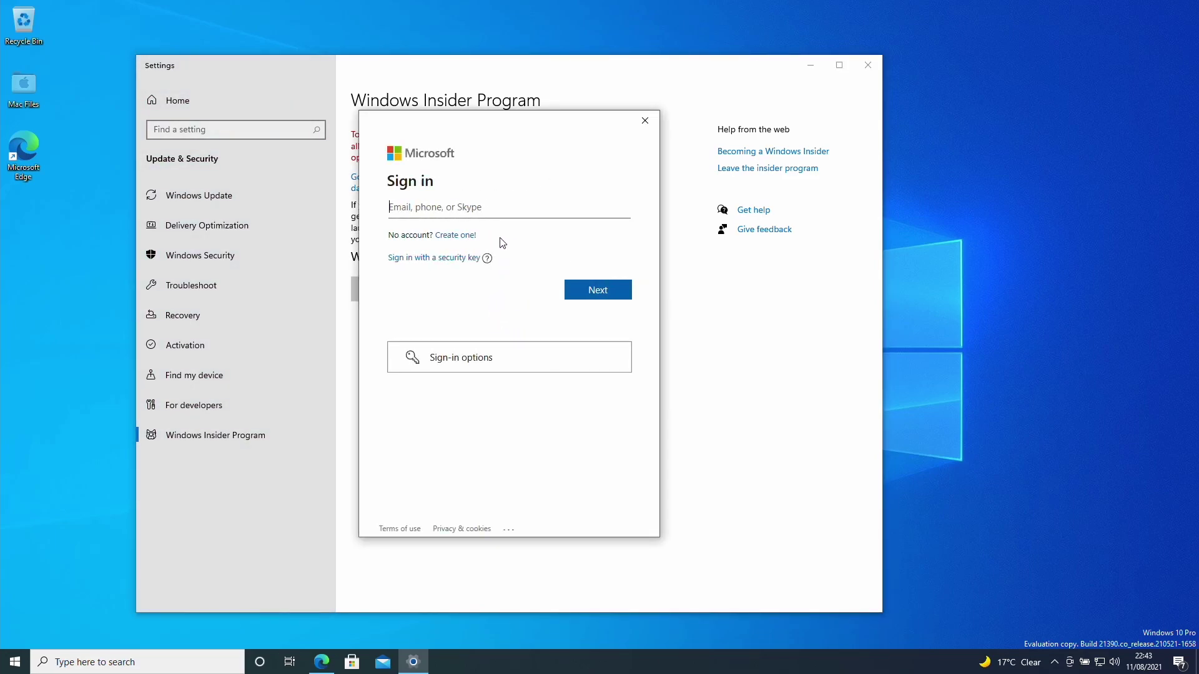
click(467, 216)
click(598, 290)
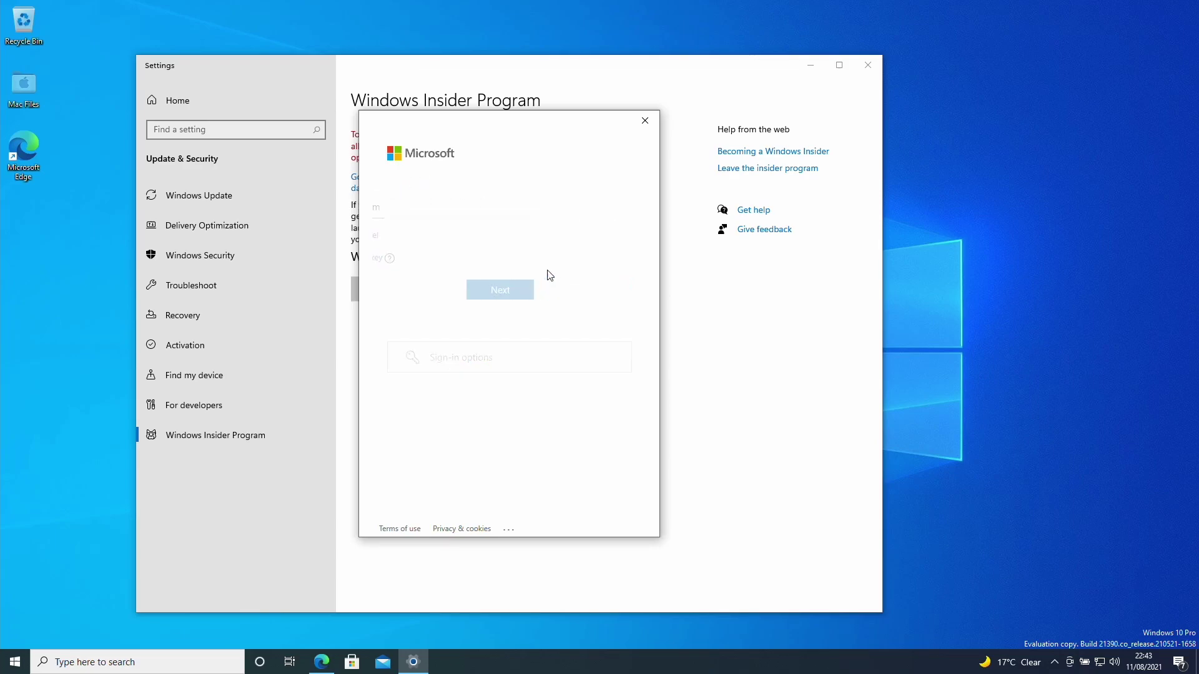
key(ctrl+v)
key(Return)
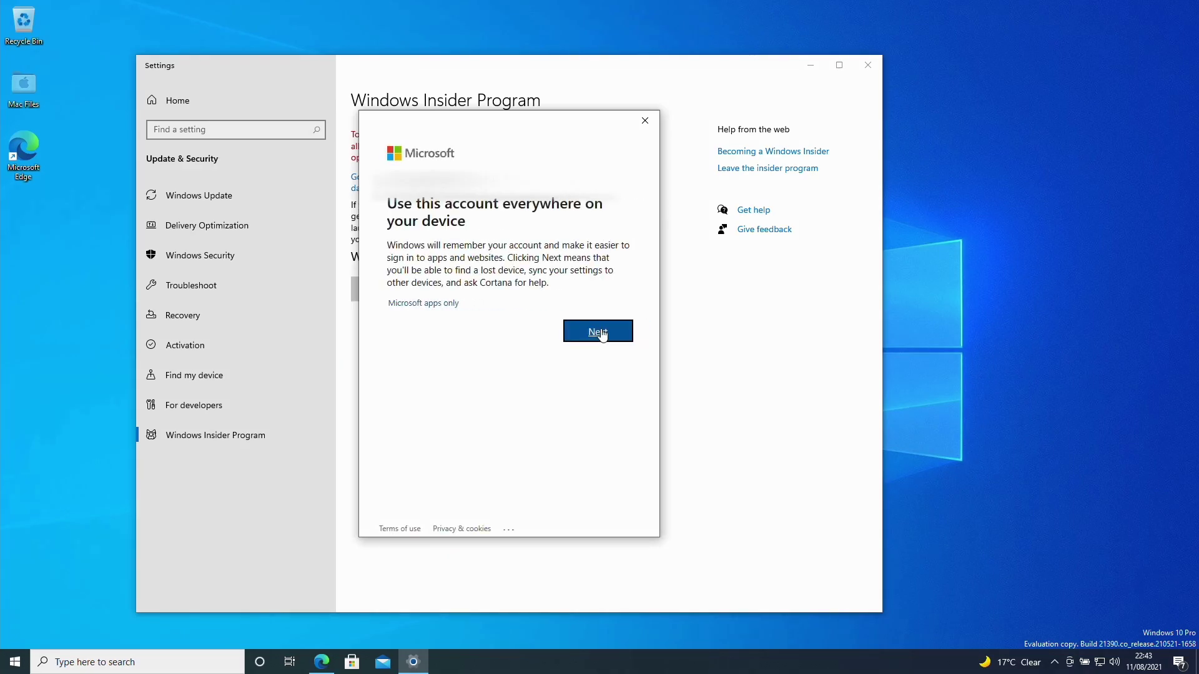
click(592, 332)
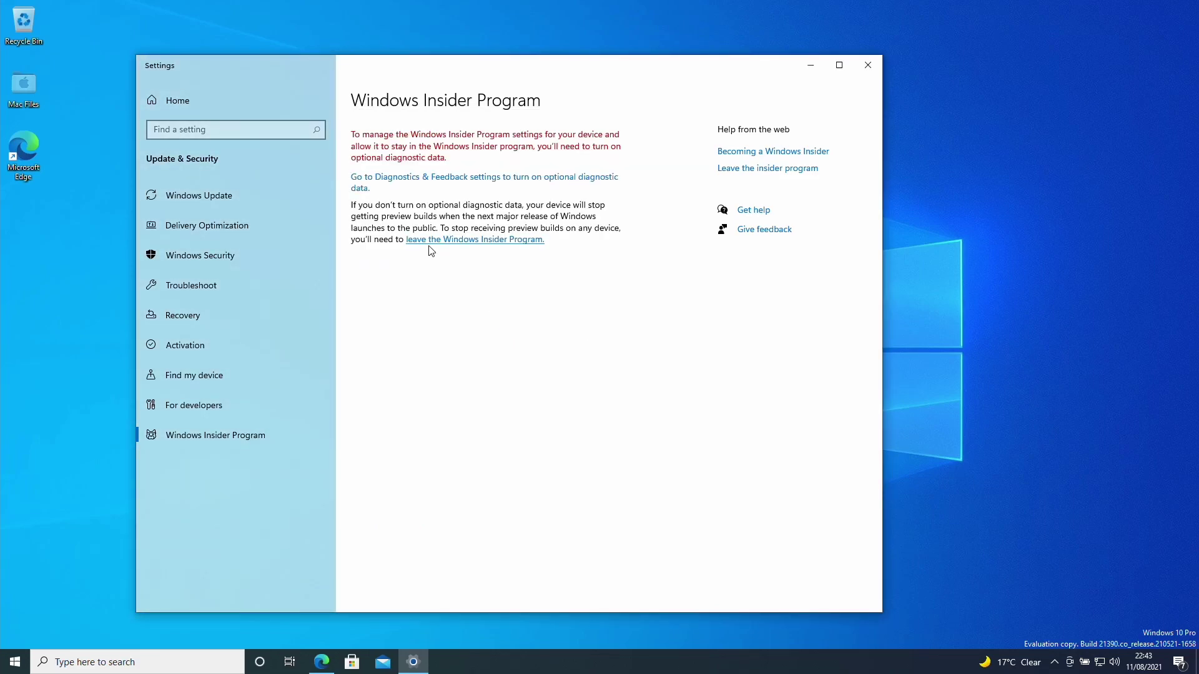
Step: Turn optional diagnostic data On, then check the Release Preview Channel in the Insider channel options
click(401, 187)
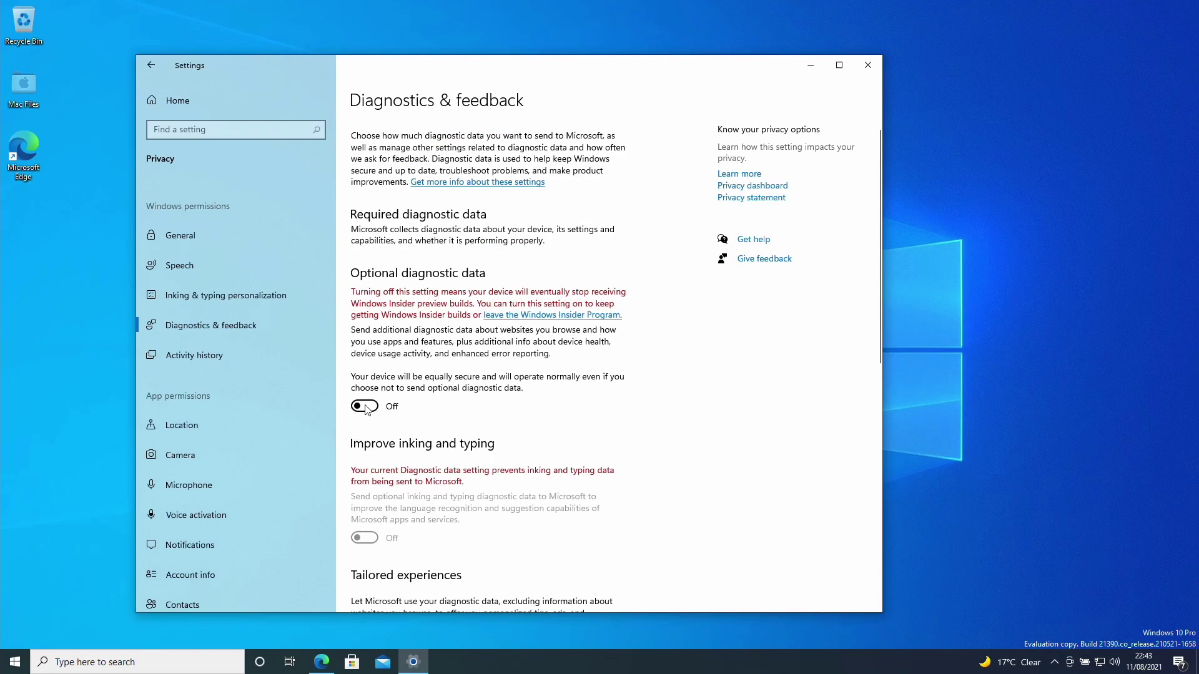
click(364, 407)
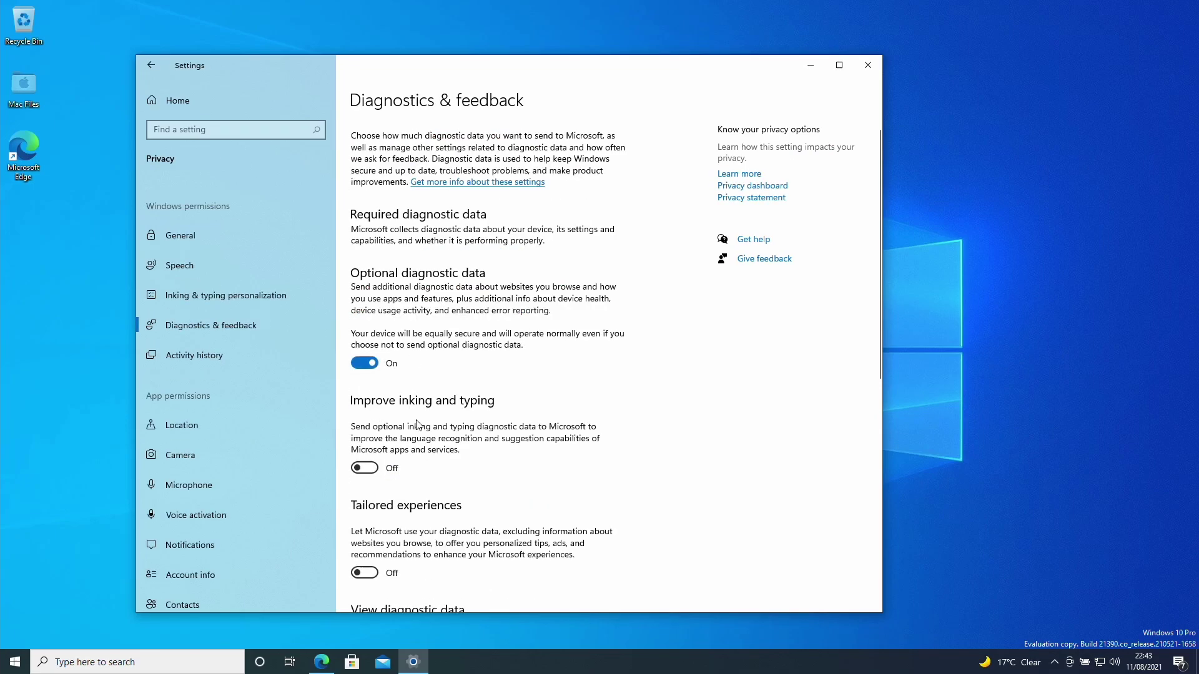
click(147, 65)
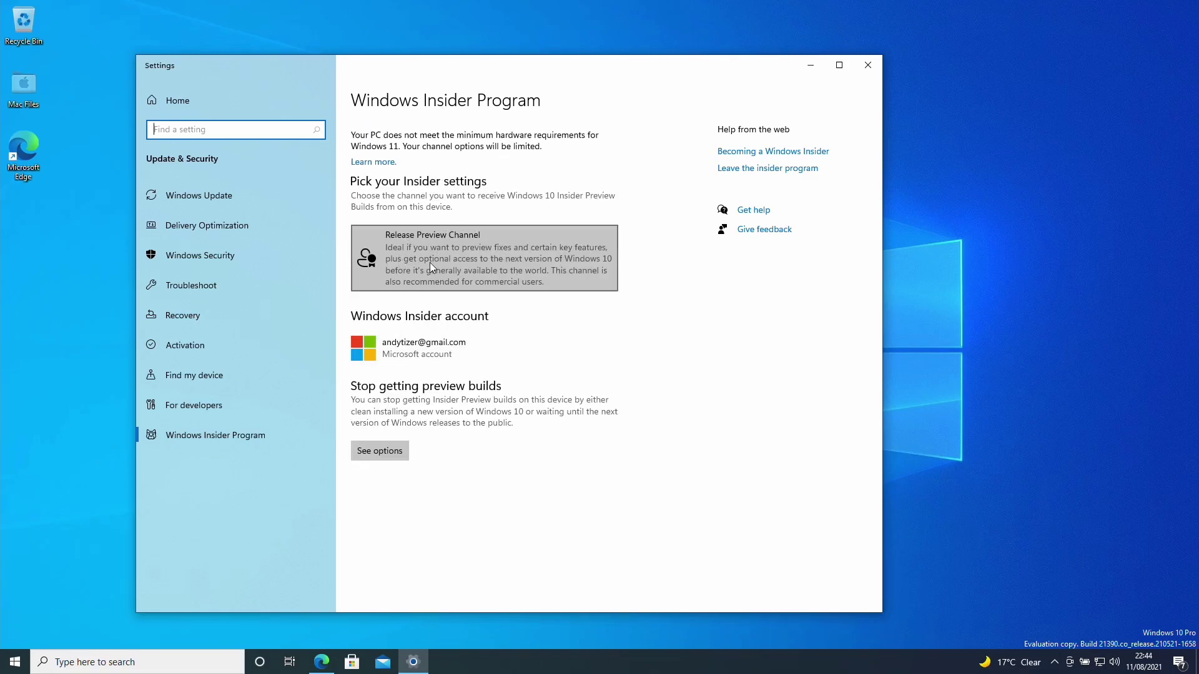
click(436, 262)
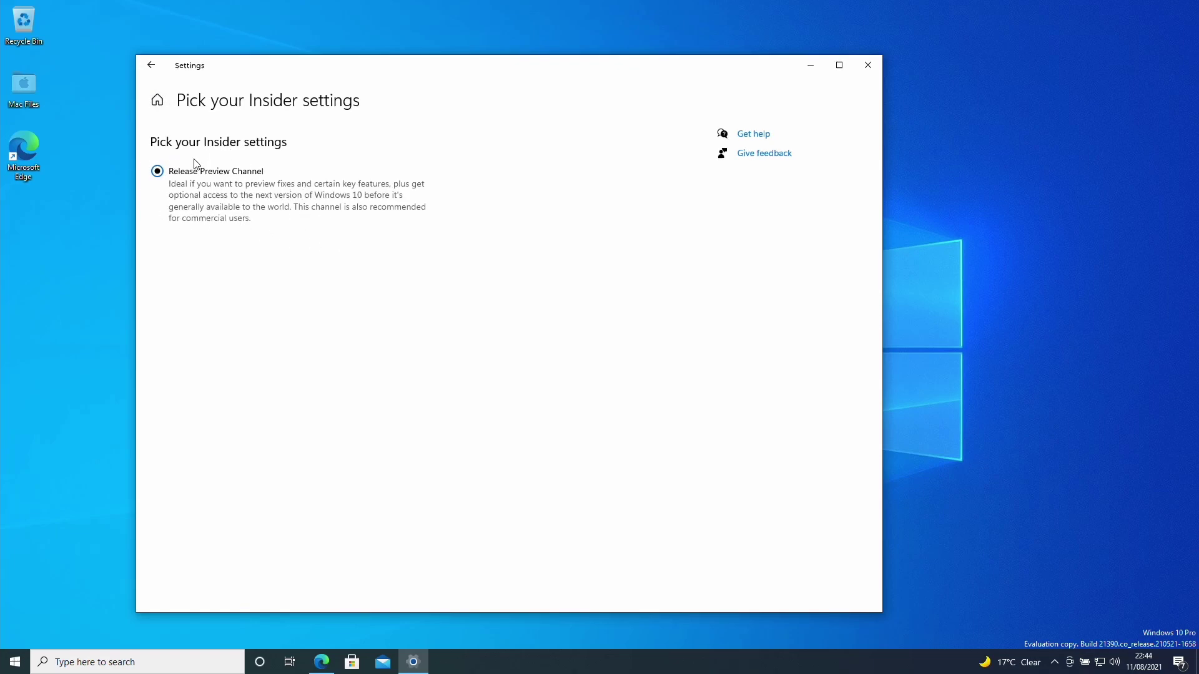
click(151, 65)
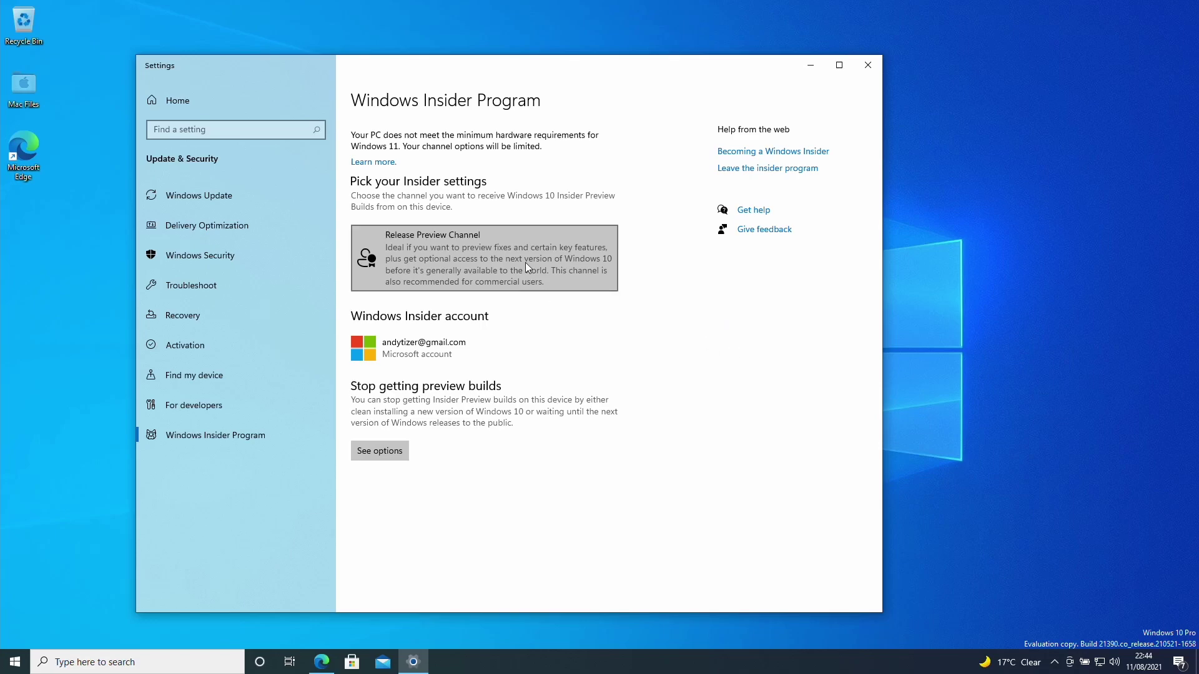
Step: Close Settings and launch Registry Editor via regedit, allowing it to make changes
click(868, 66)
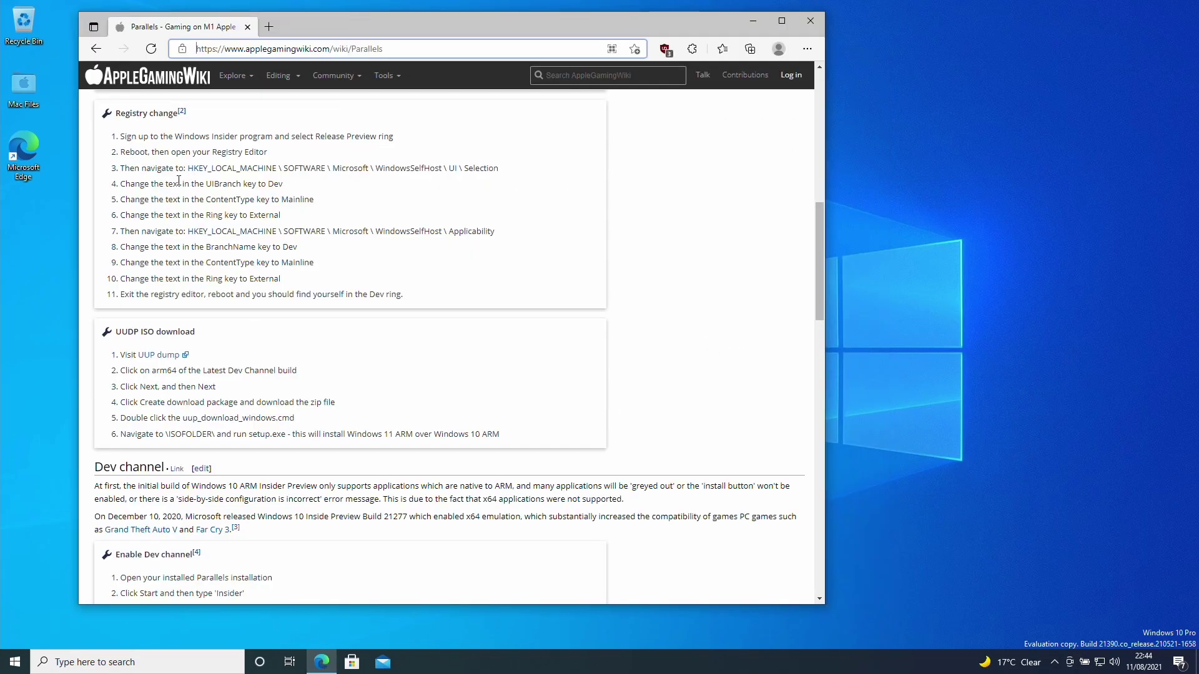
click(17, 666)
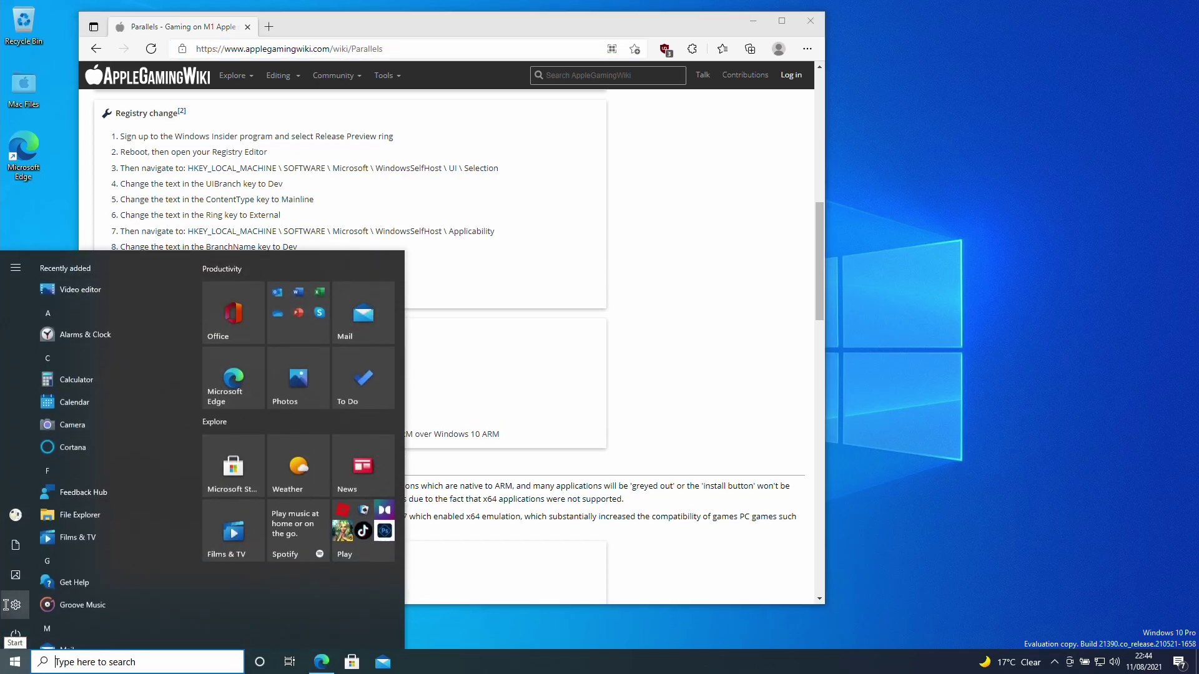
text(regedit)
key(Return)
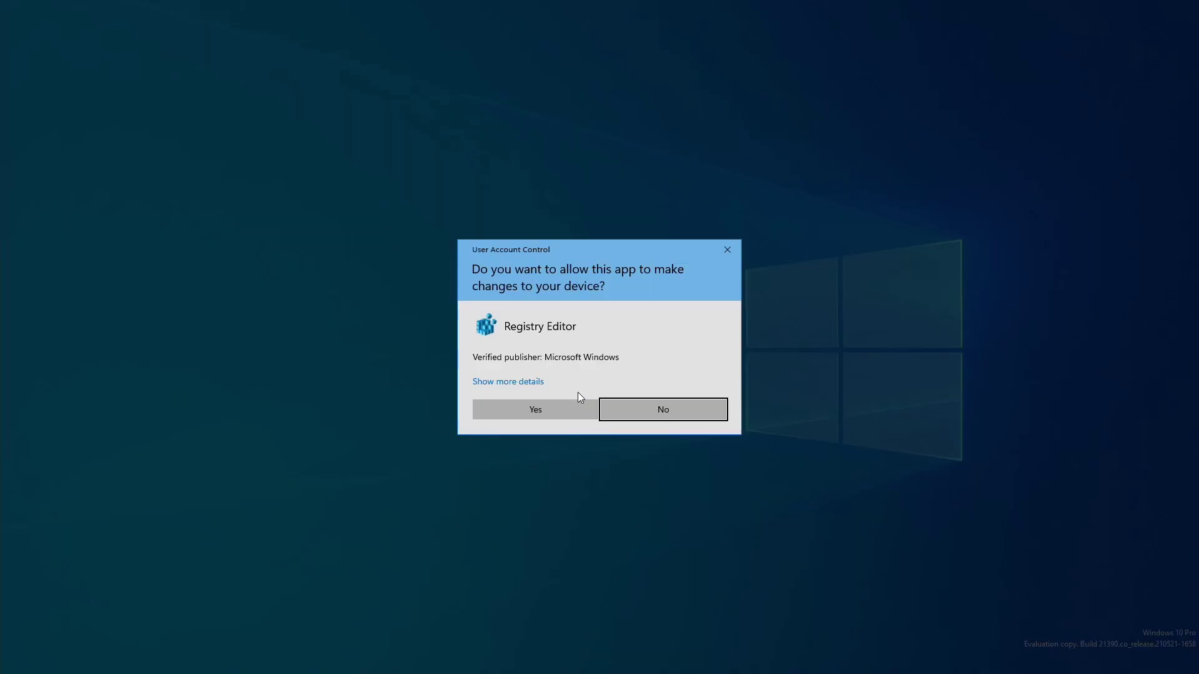
click(572, 407)
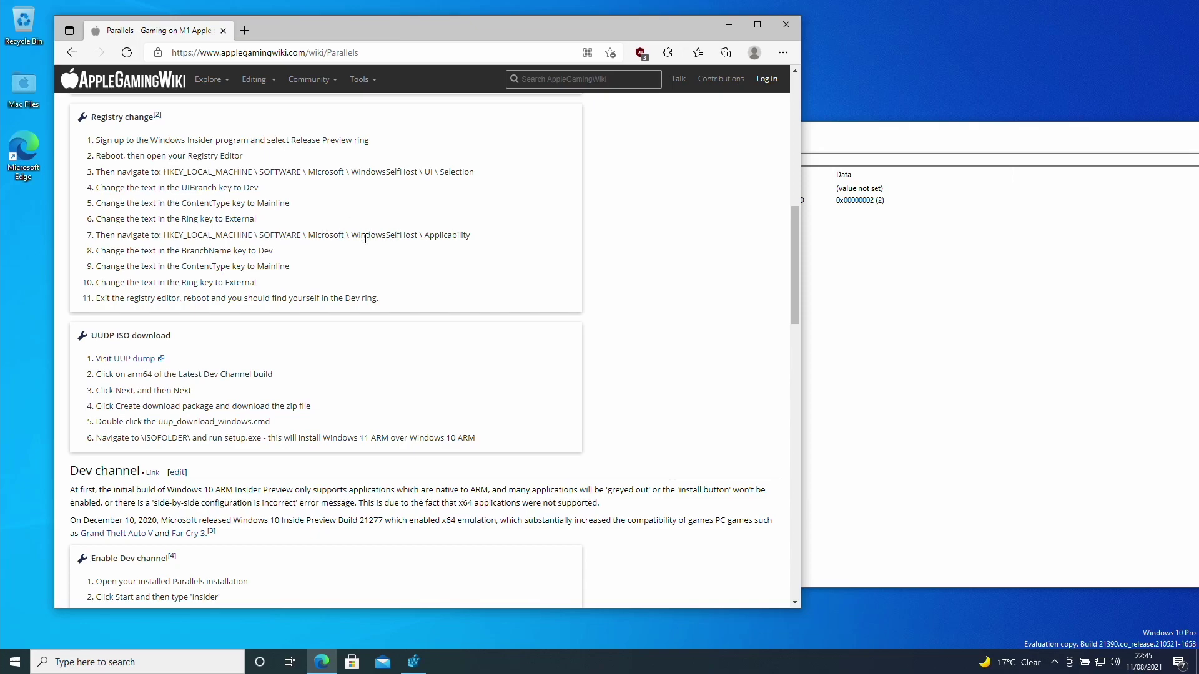
key(alt+Tab)
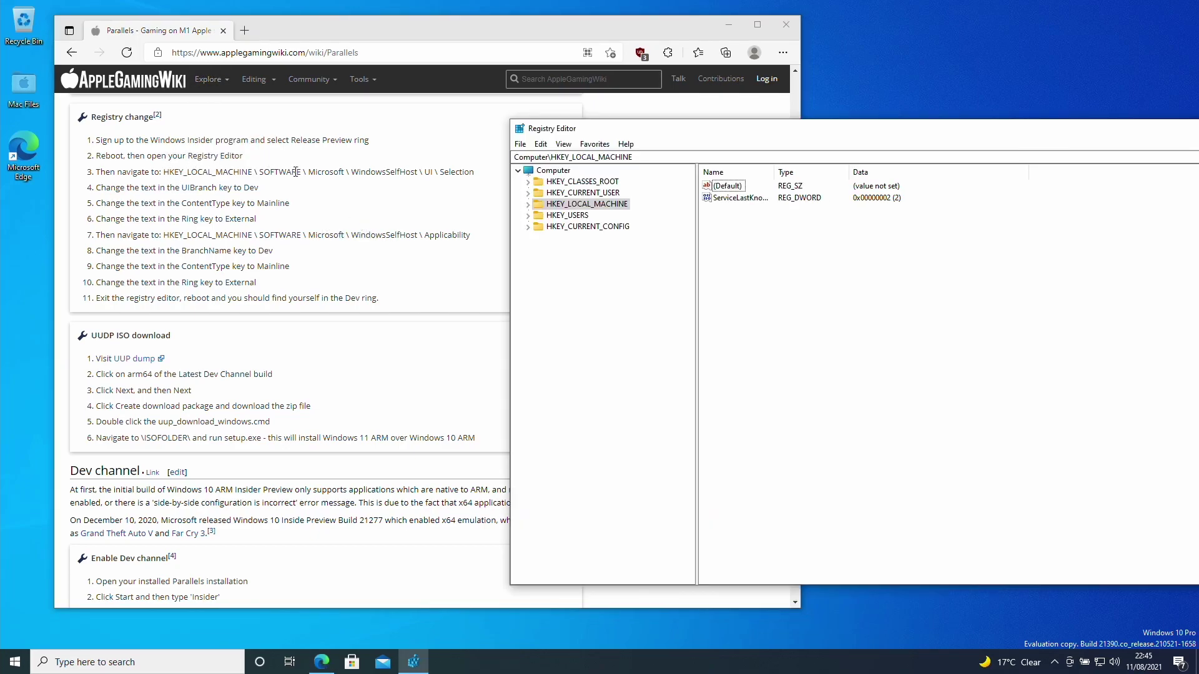
Step: Under HKLM\SOFTWARE\Microsoft\WindowsSelfHost\UI\Selection, change UIBranch to Dev
double_click(556, 206)
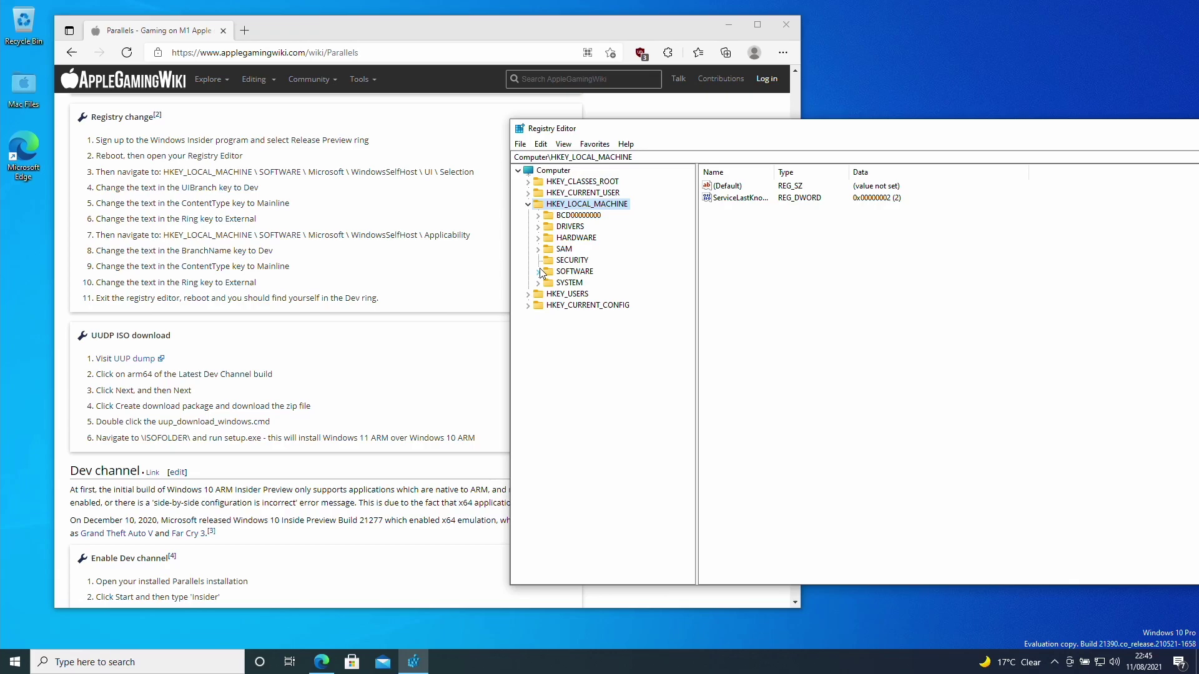
click(538, 271)
scroll(565, 448, down, 15)
click(558, 464)
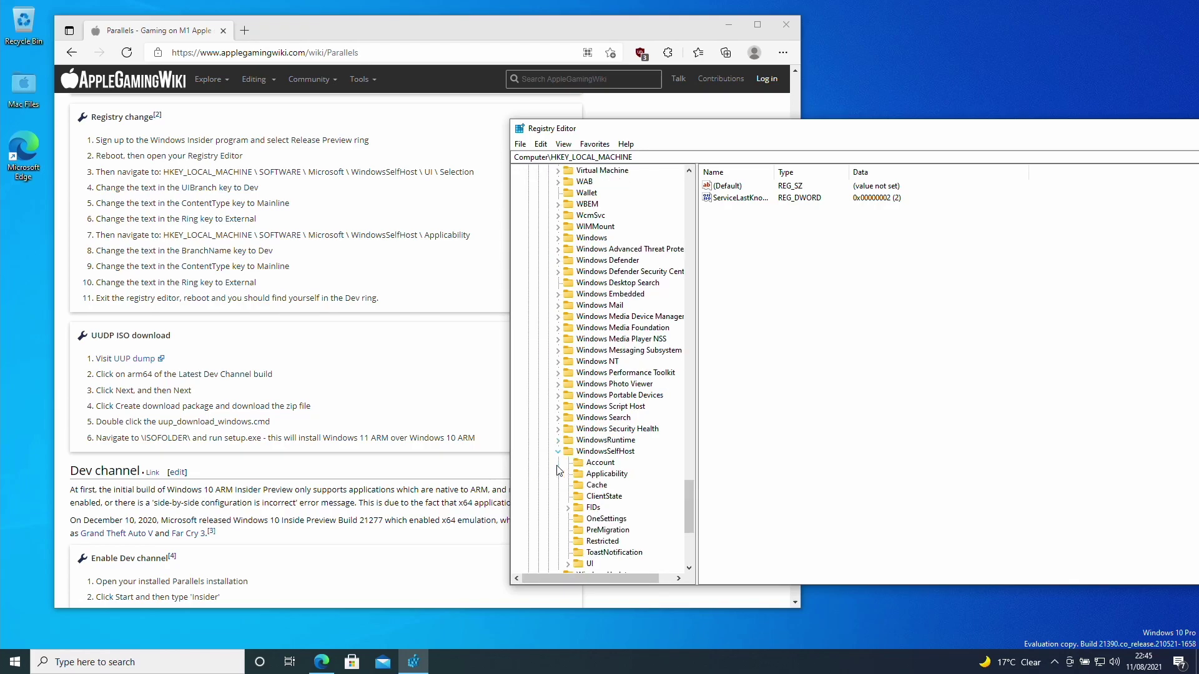
scroll(570, 481, down, 2)
click(569, 497)
click(606, 508)
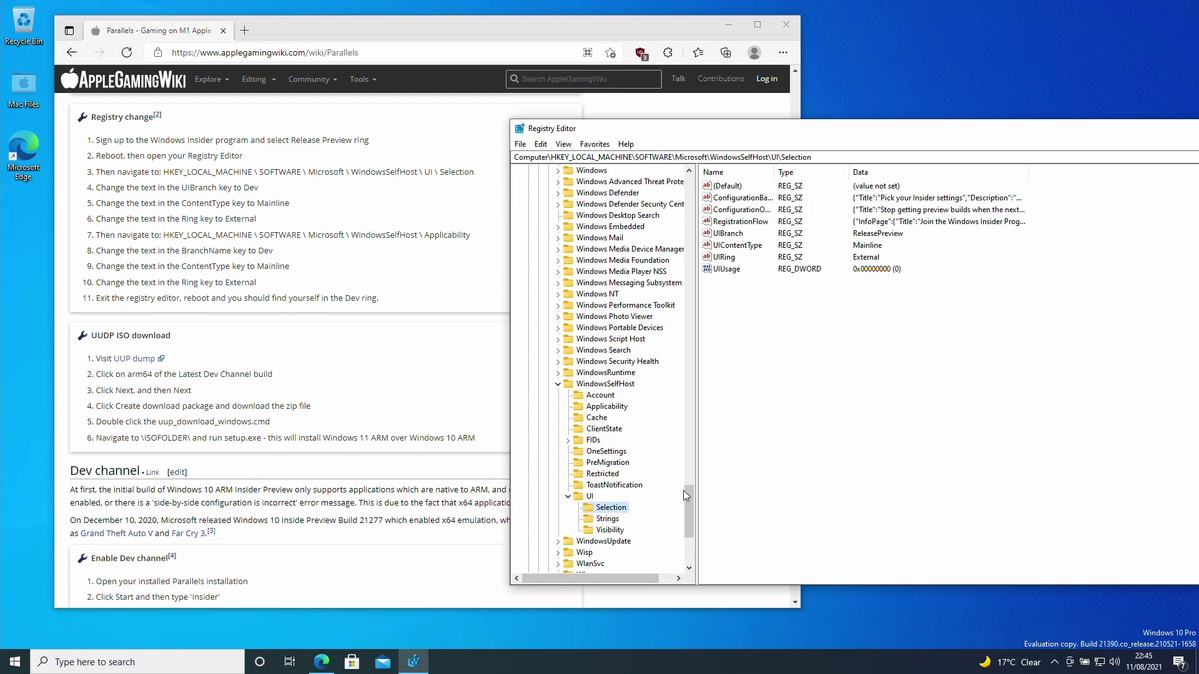
double_click(731, 234)
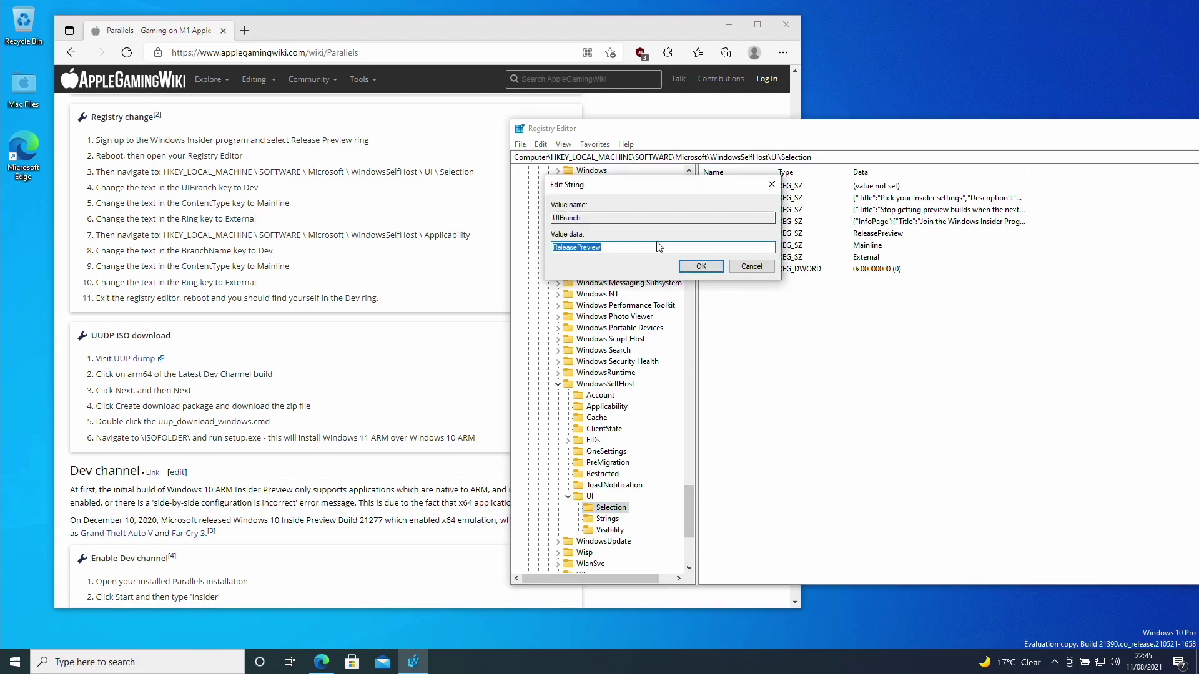
text(Dev)
click(701, 266)
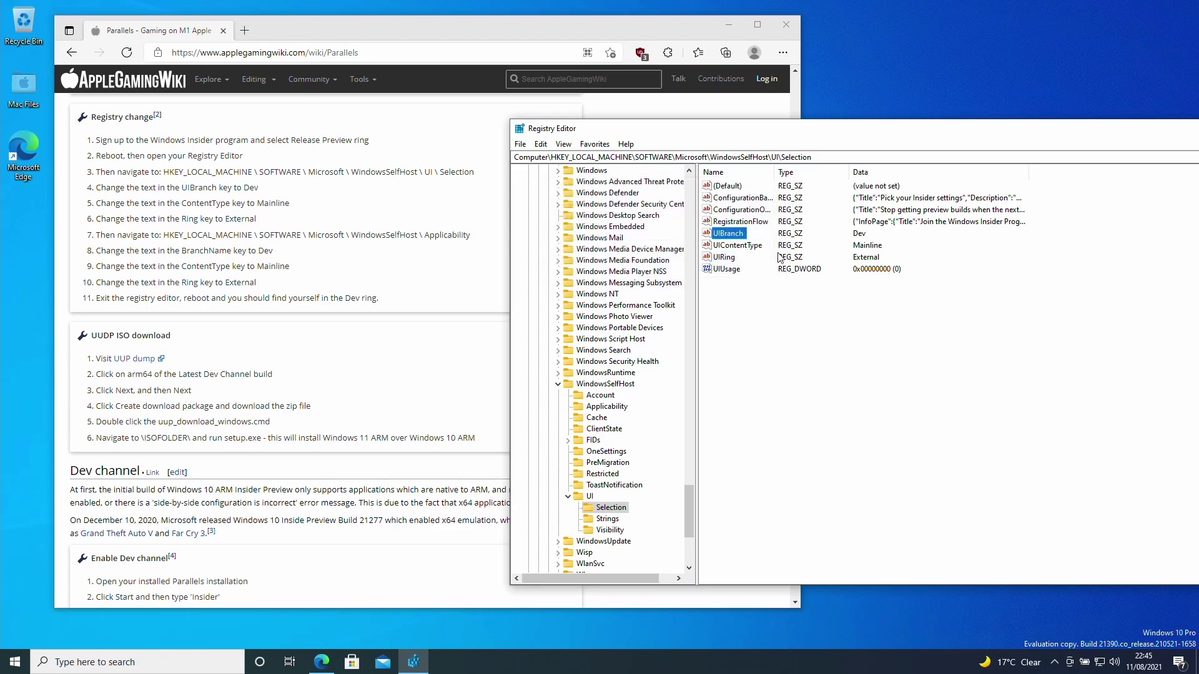
Step: Set BranchName to Dev in Applicability, confirm ContentType Mainline and Ring External, then close
click(605, 406)
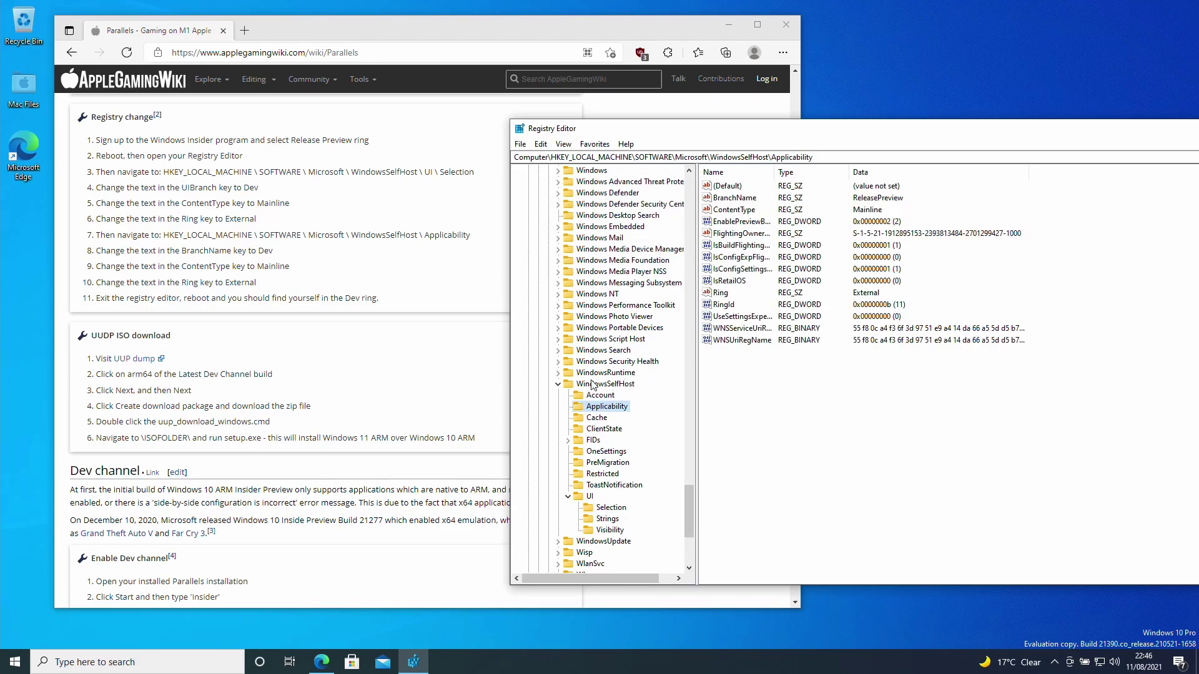
click(731, 198)
double_click(732, 198)
text(Dev)
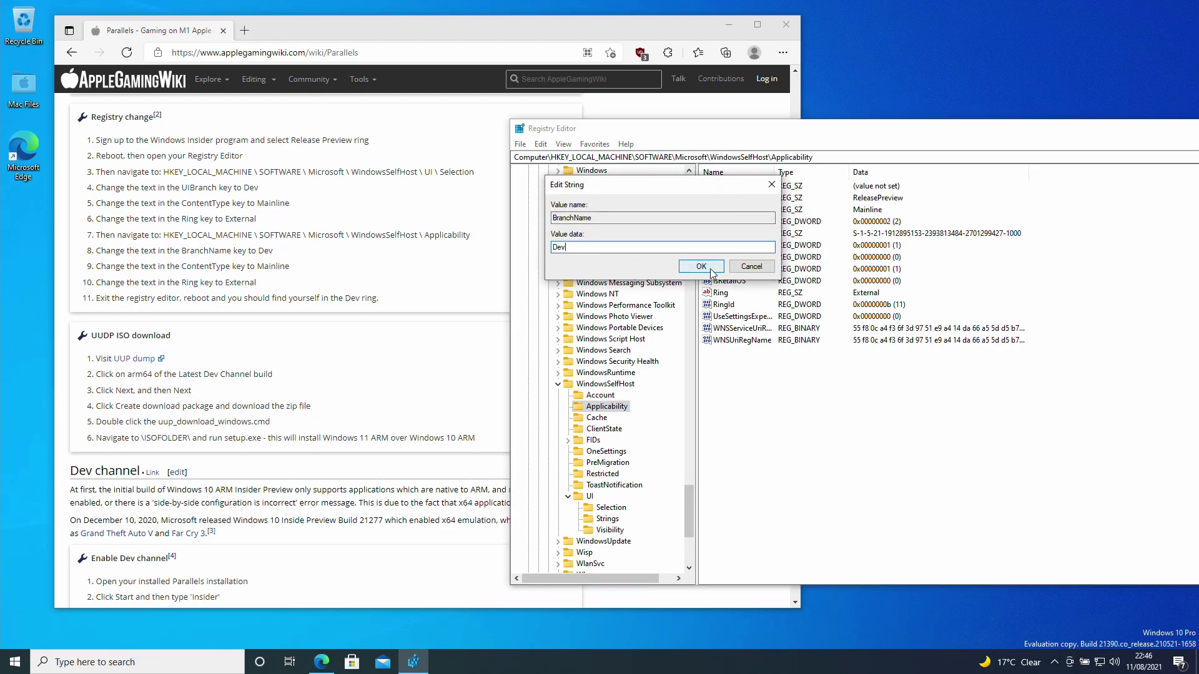
click(700, 267)
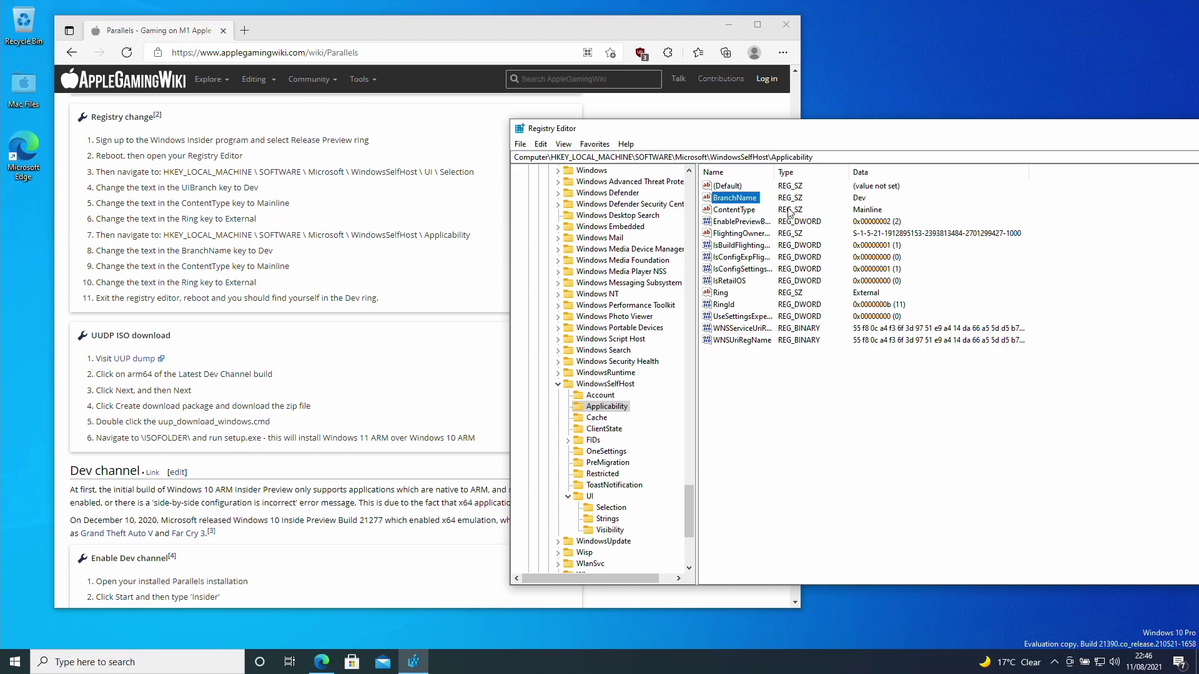
click(749, 211)
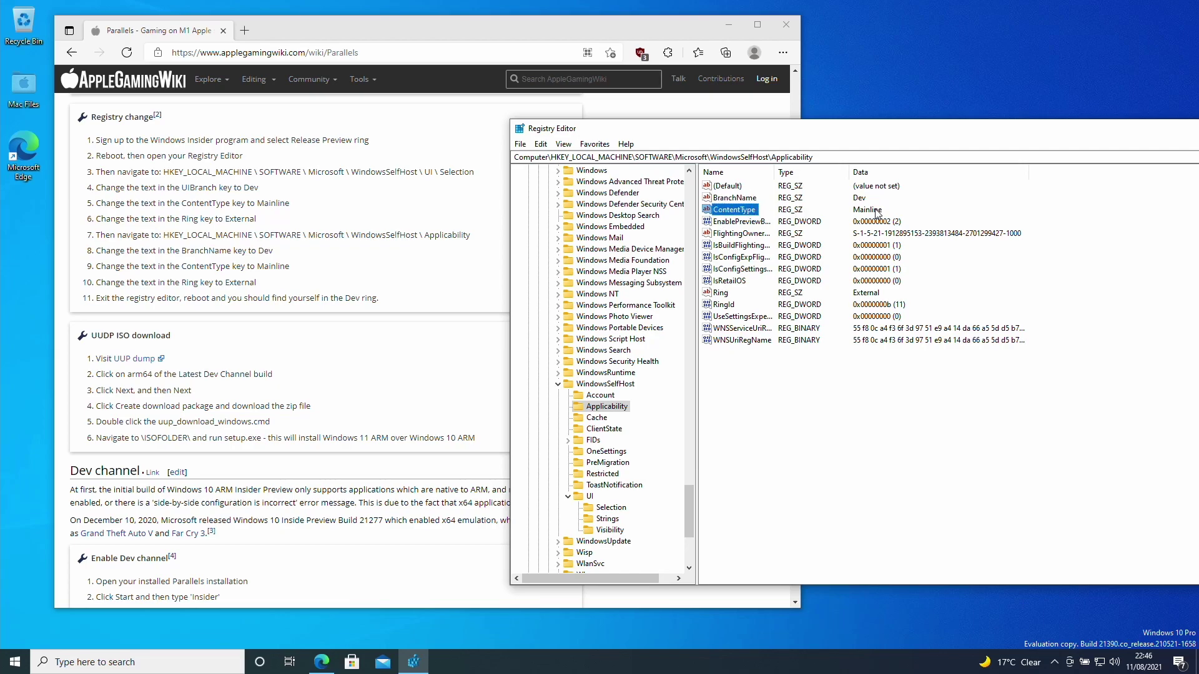
click(734, 296)
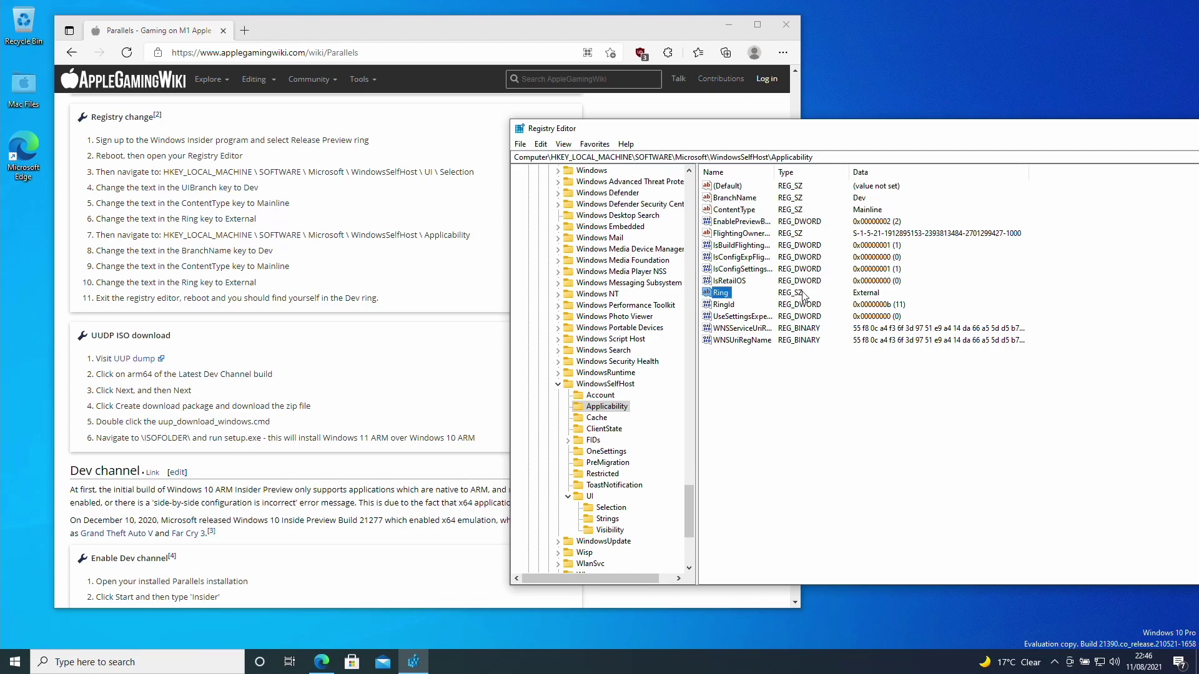
key(alt+F4)
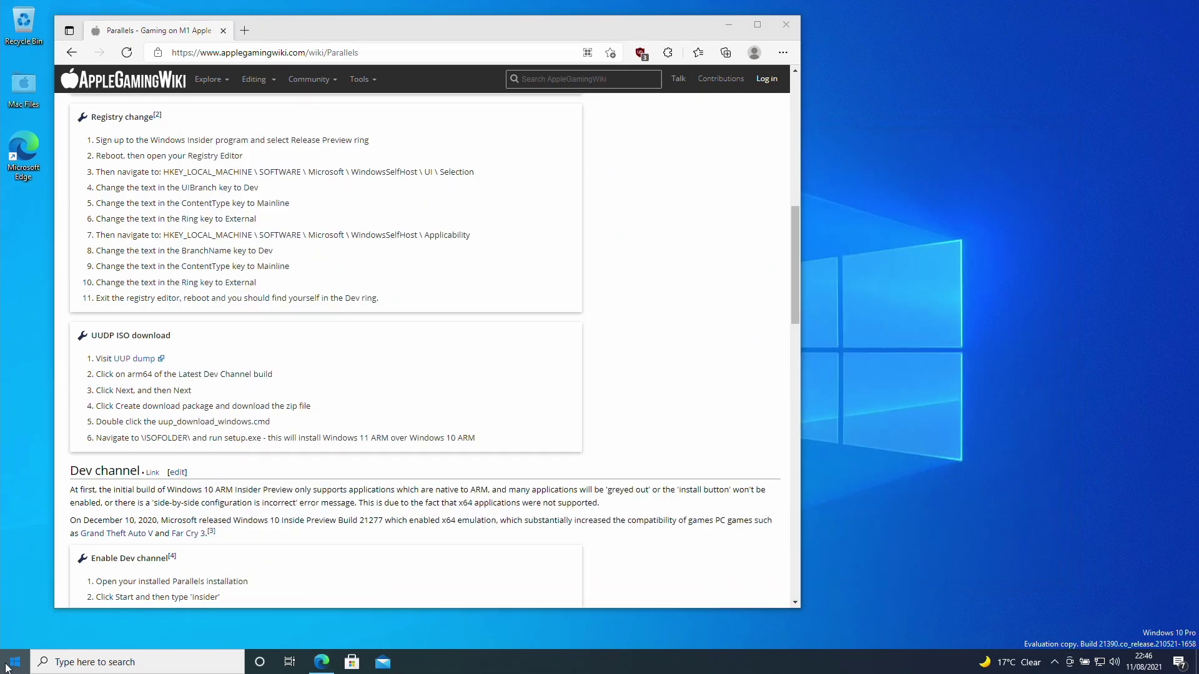
Step: Restart Windows from the Start menu power options
click(15, 662)
click(15, 634)
click(65, 580)
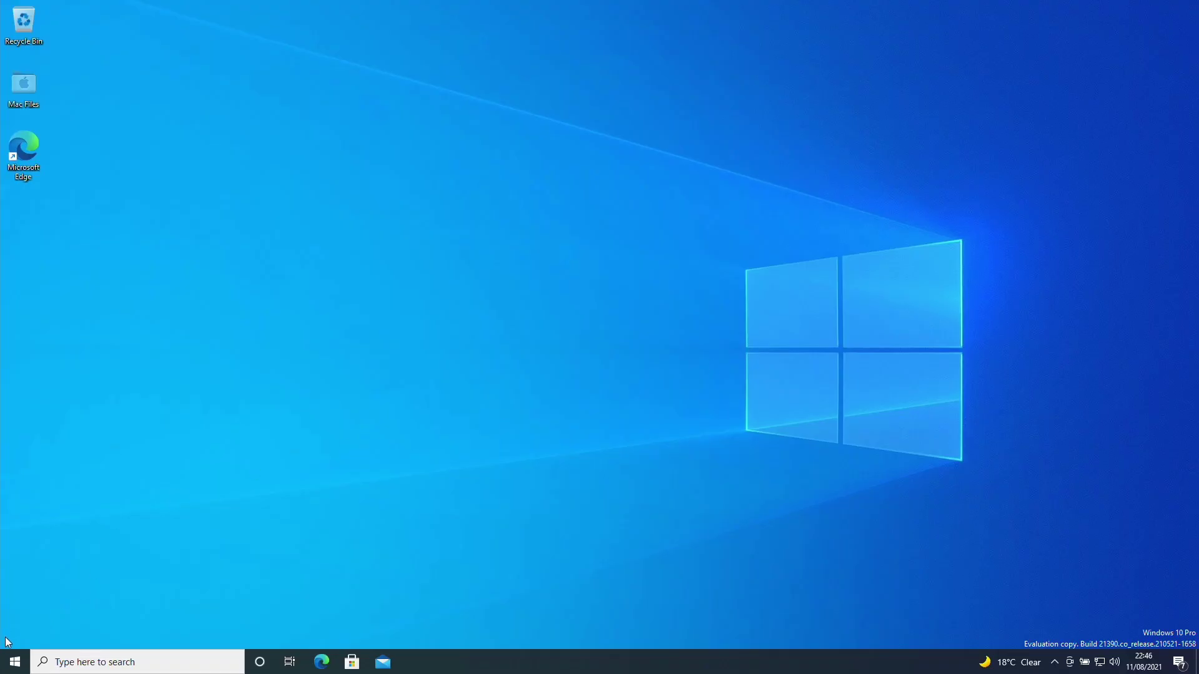
Step: Reopen Windows Insider Program settings and check Windows Update for the Windows 11 Insider Preview
click(14, 659)
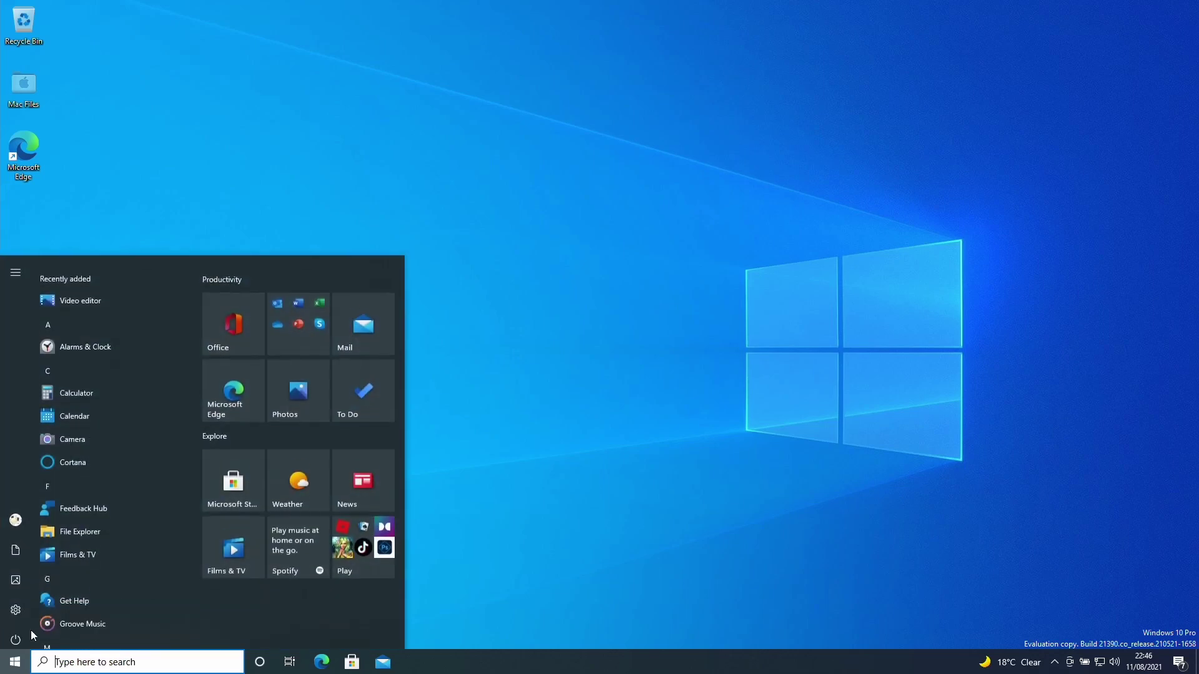
click(868, 66)
key(super)
text(insider)
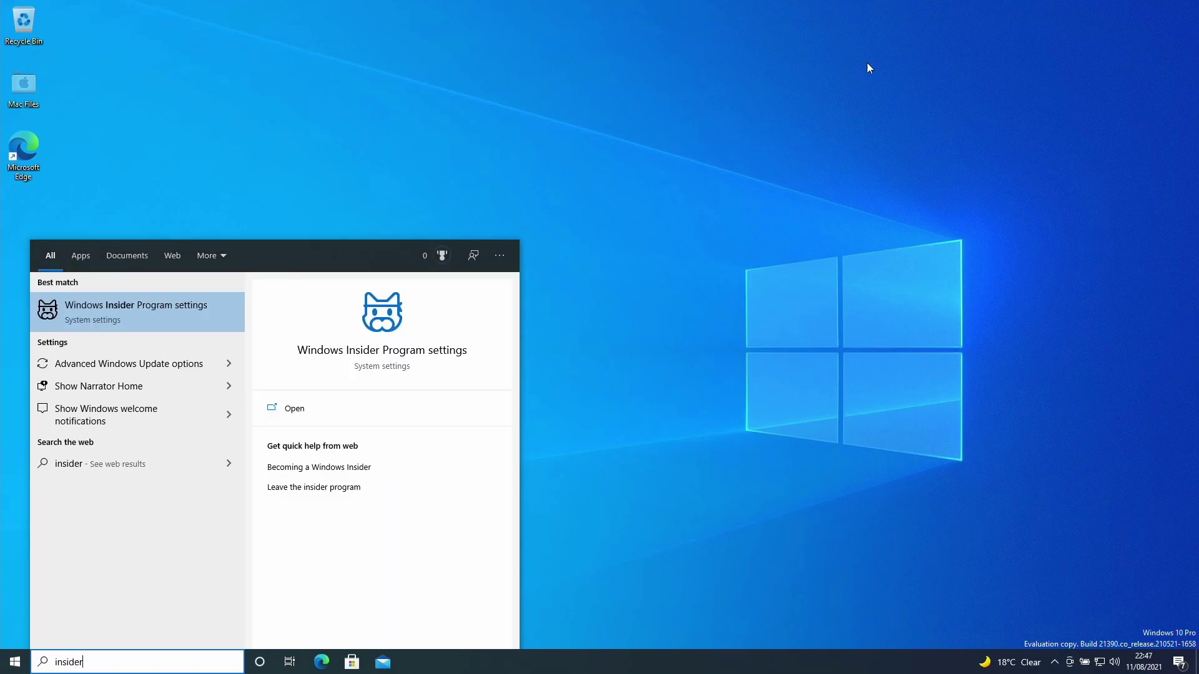
key(Return)
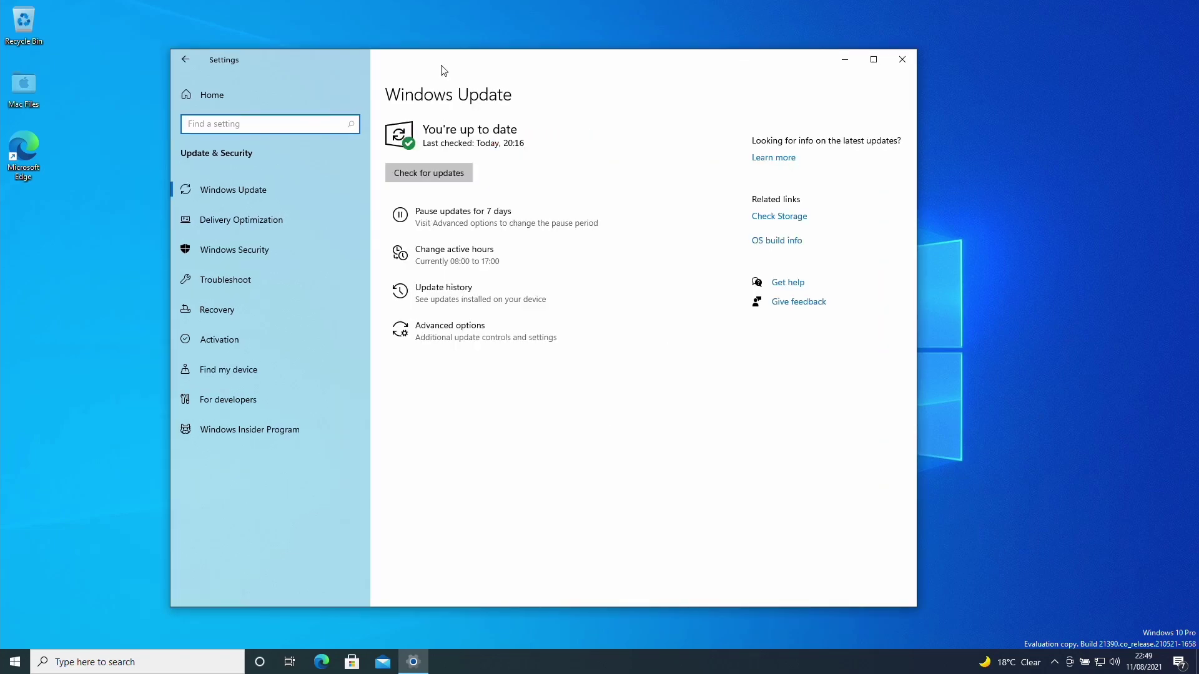
drag(441, 65, 422, 63)
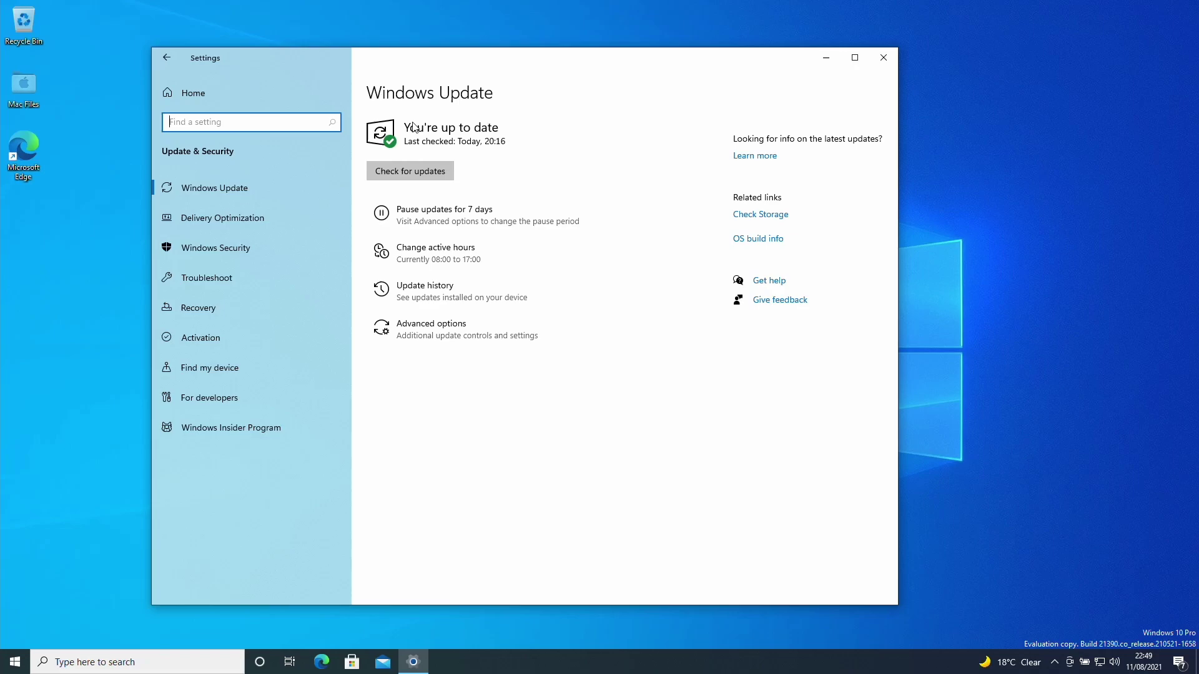
click(420, 176)
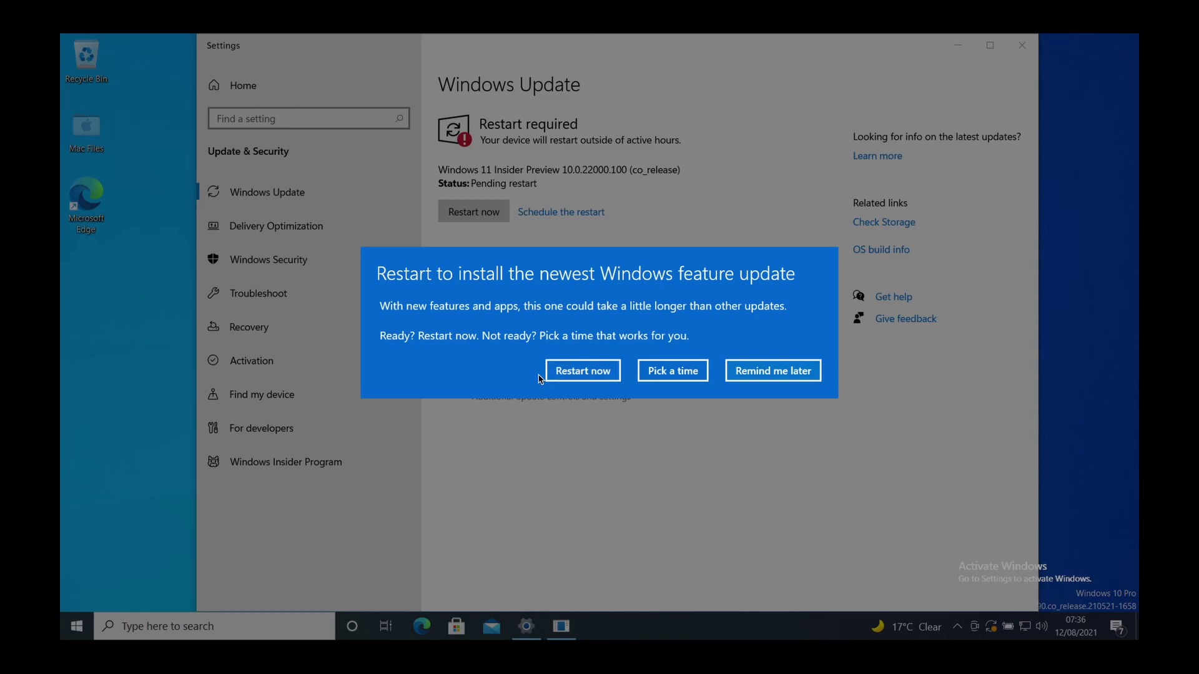
Step: Restart for the Windows 11 feature update, then restart again to finish Parallels Tools
click(582, 370)
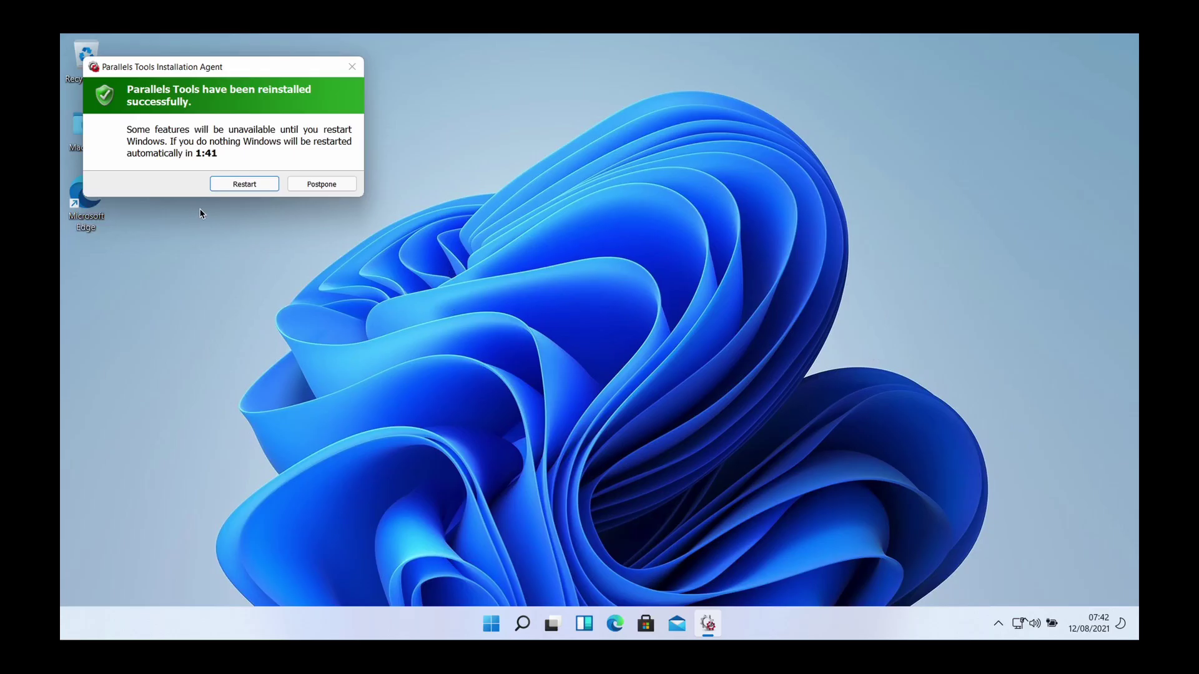
click(232, 184)
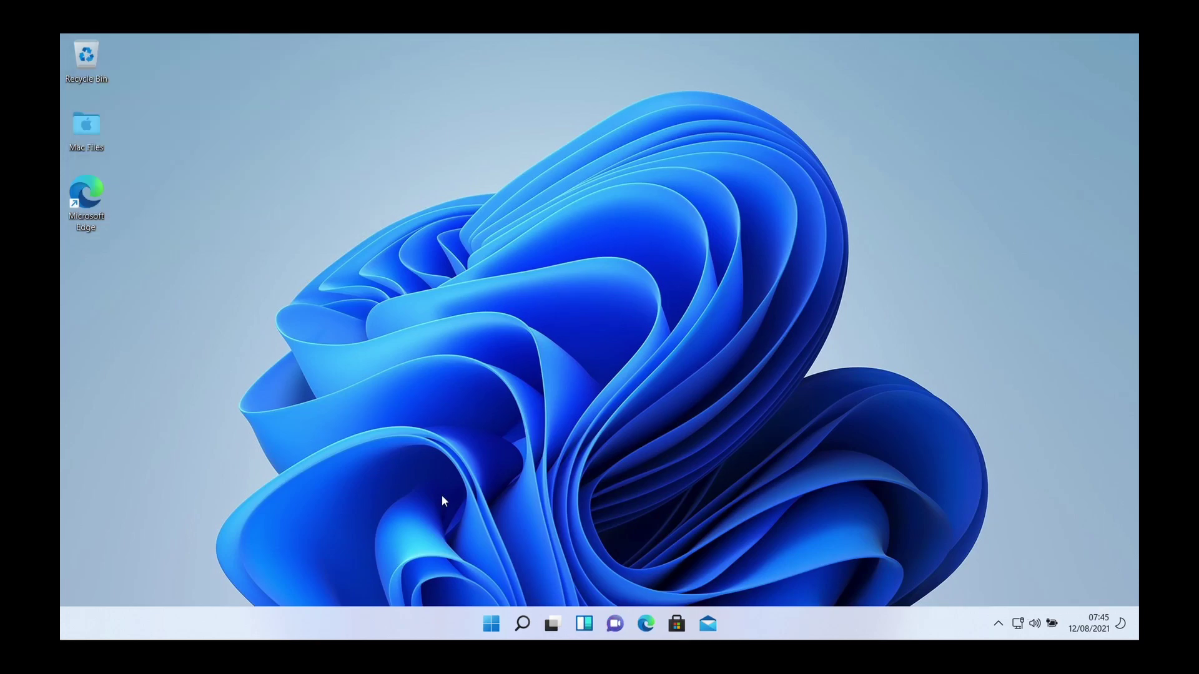
Step: Search 'about' from Start and confirm the OS build reads 22000.100 in About
click(491, 624)
text(about)
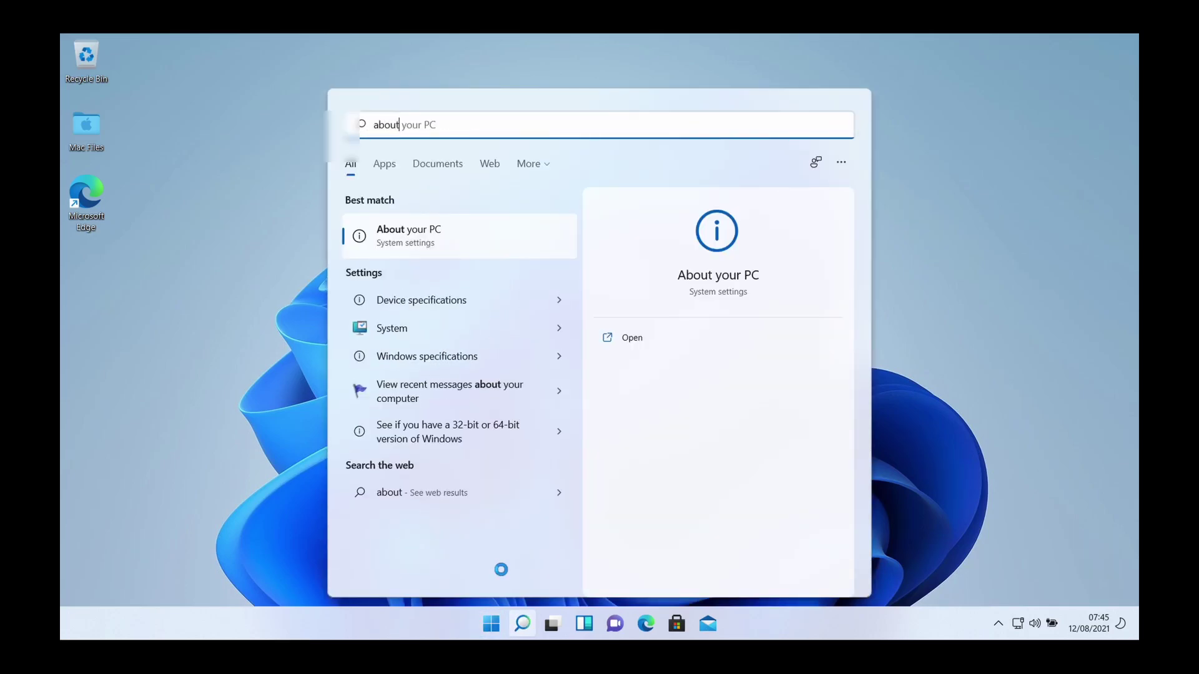
key(Return)
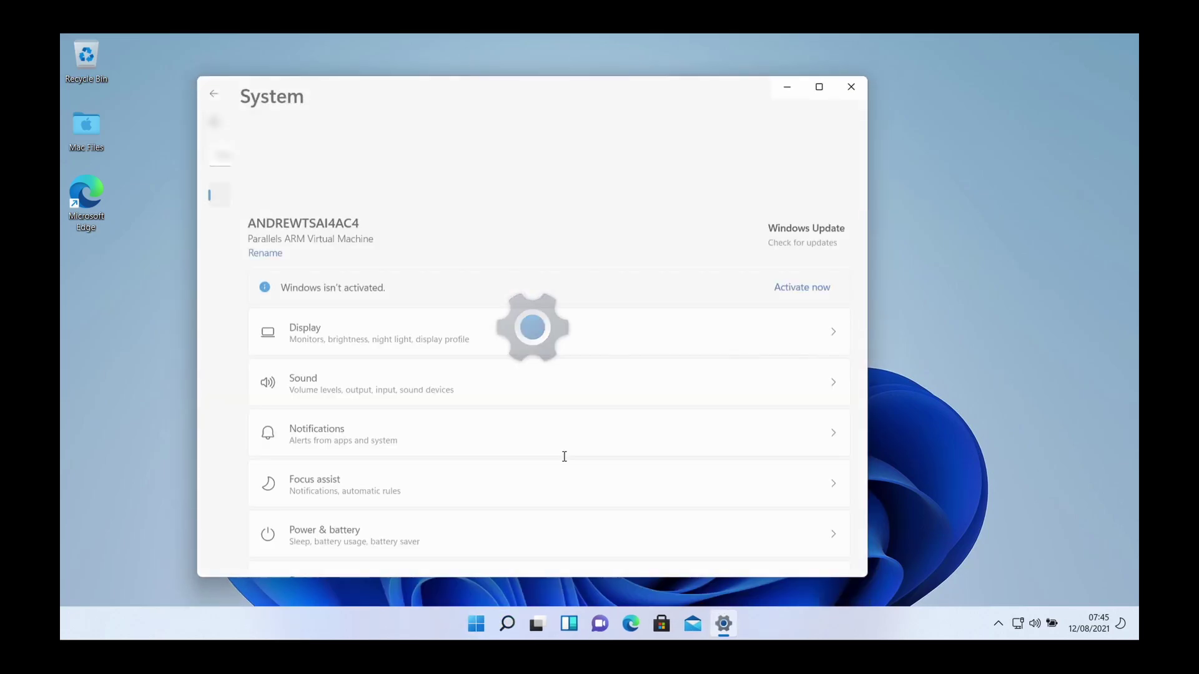
scroll(593, 464, down, 10)
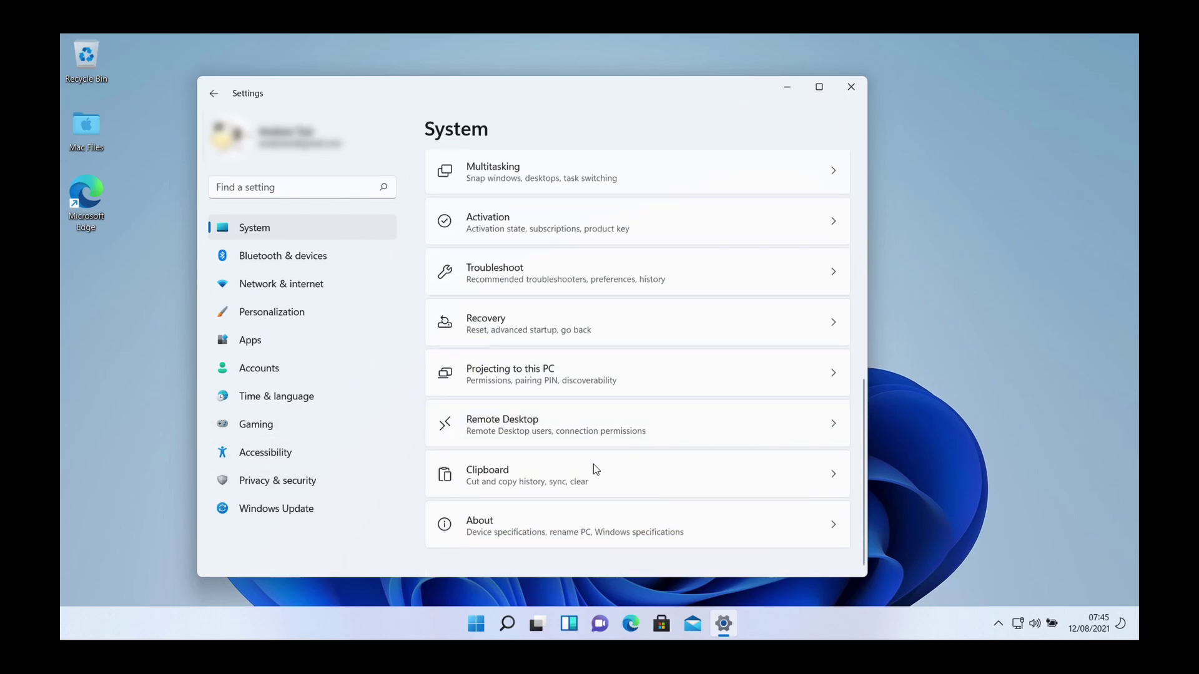
click(523, 514)
scroll(637, 416, down, 4)
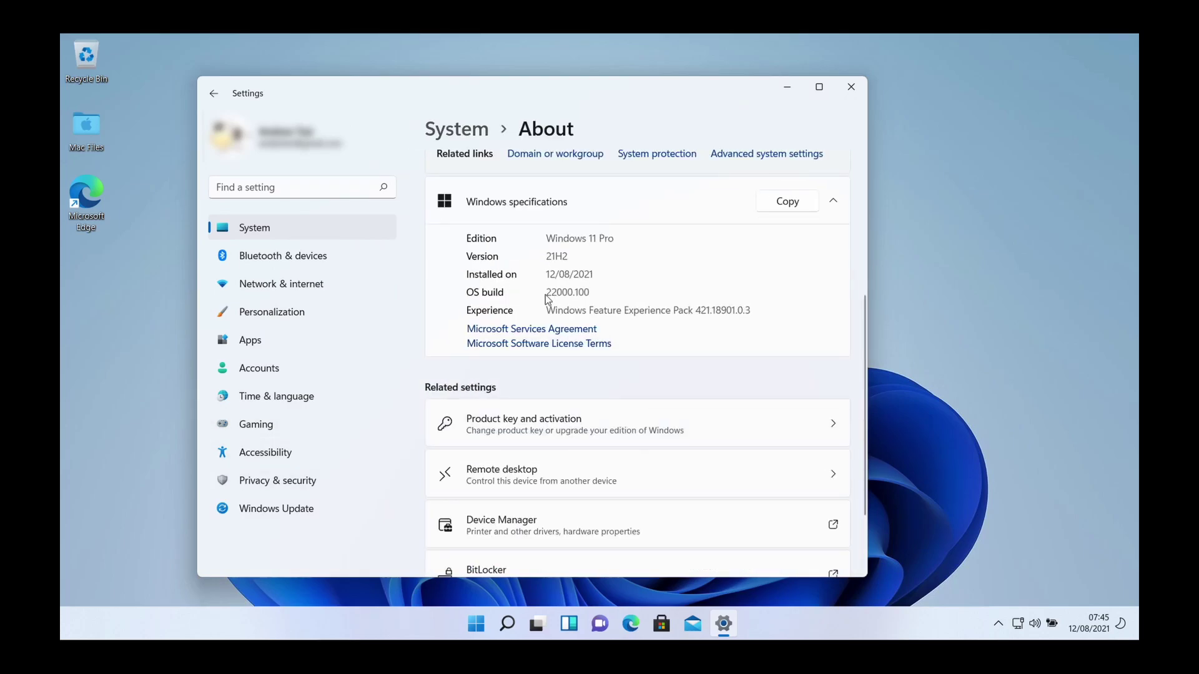
drag(544, 294, 550, 295)
Step: Search 'insider' and go to the Windows Insider Program page showing the Dev channel
scroll(614, 365, up, 3)
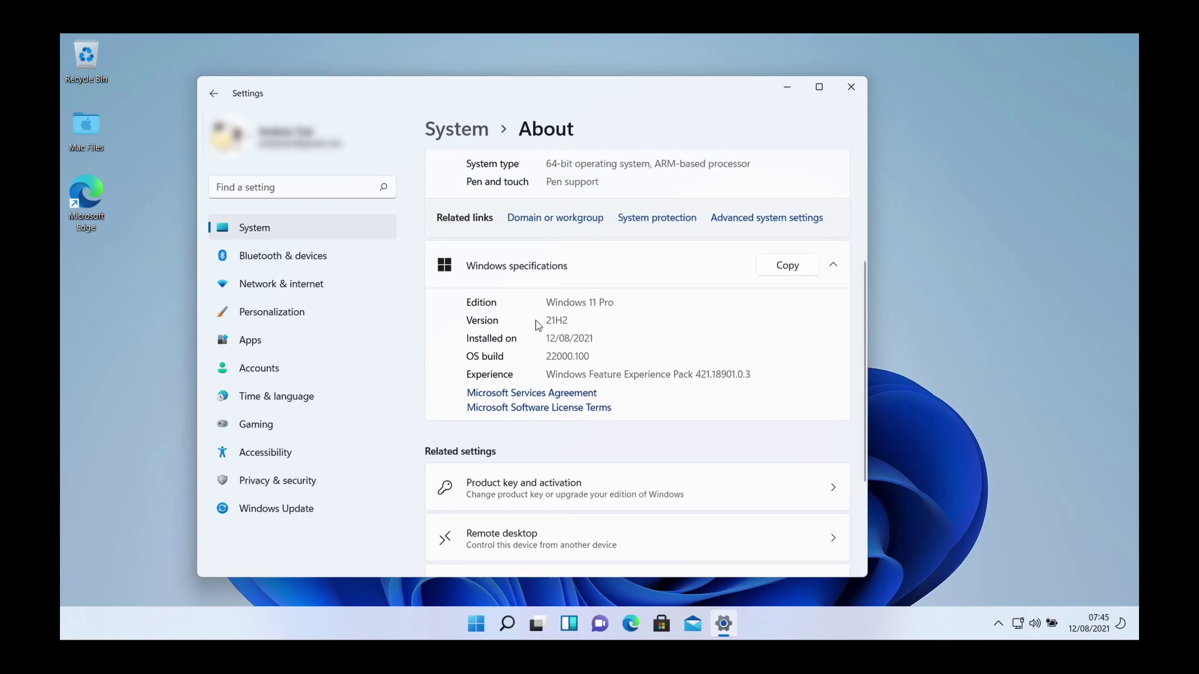
scroll(537, 325, up, 4)
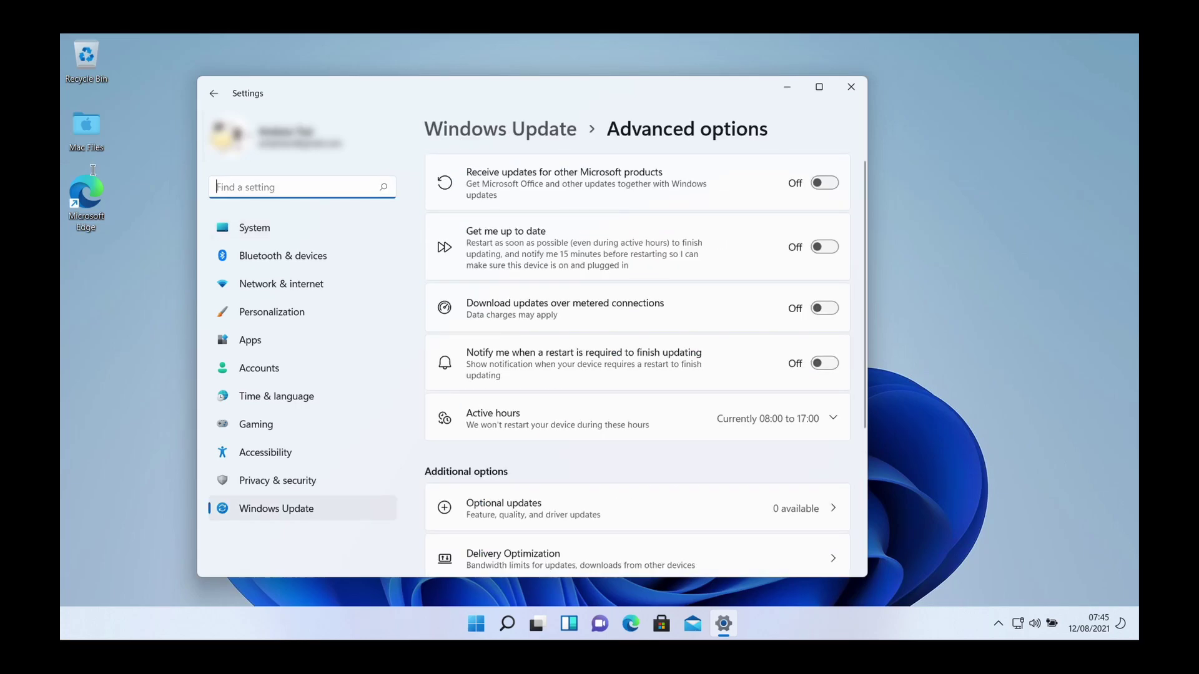
text(insider)
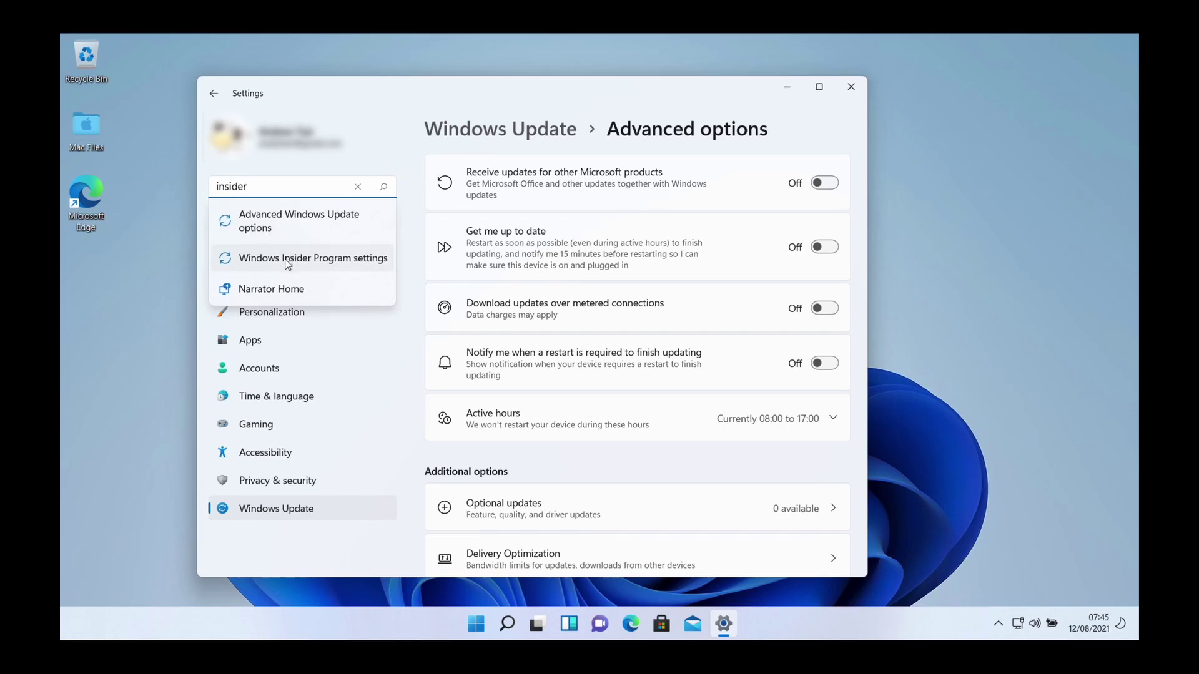
click(286, 263)
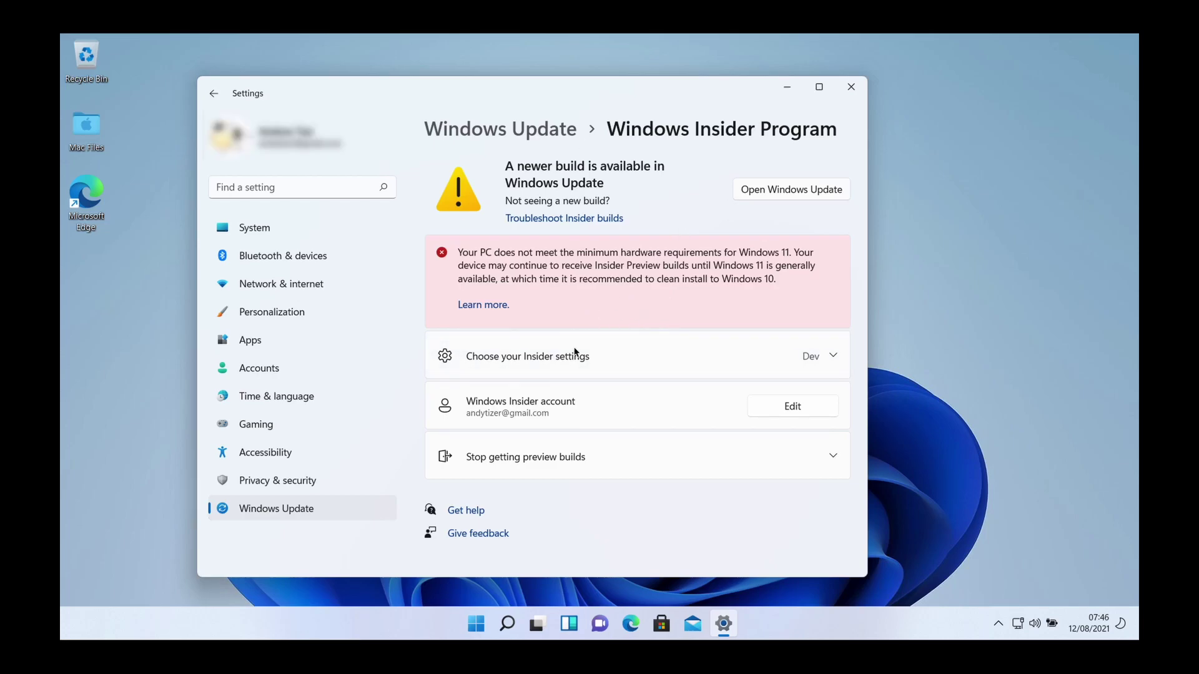
Step: Shut down Windows, add a TPM Chip in the VM's Hardware configuration, then start it
click(482, 623)
click(777, 582)
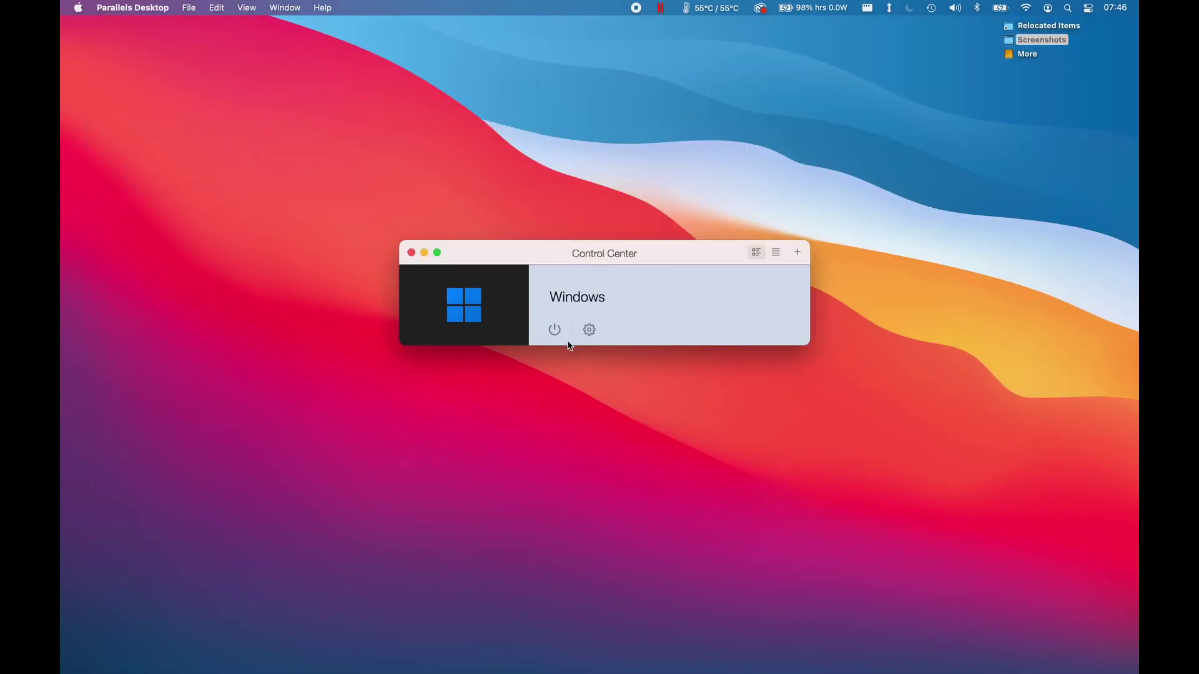
click(588, 331)
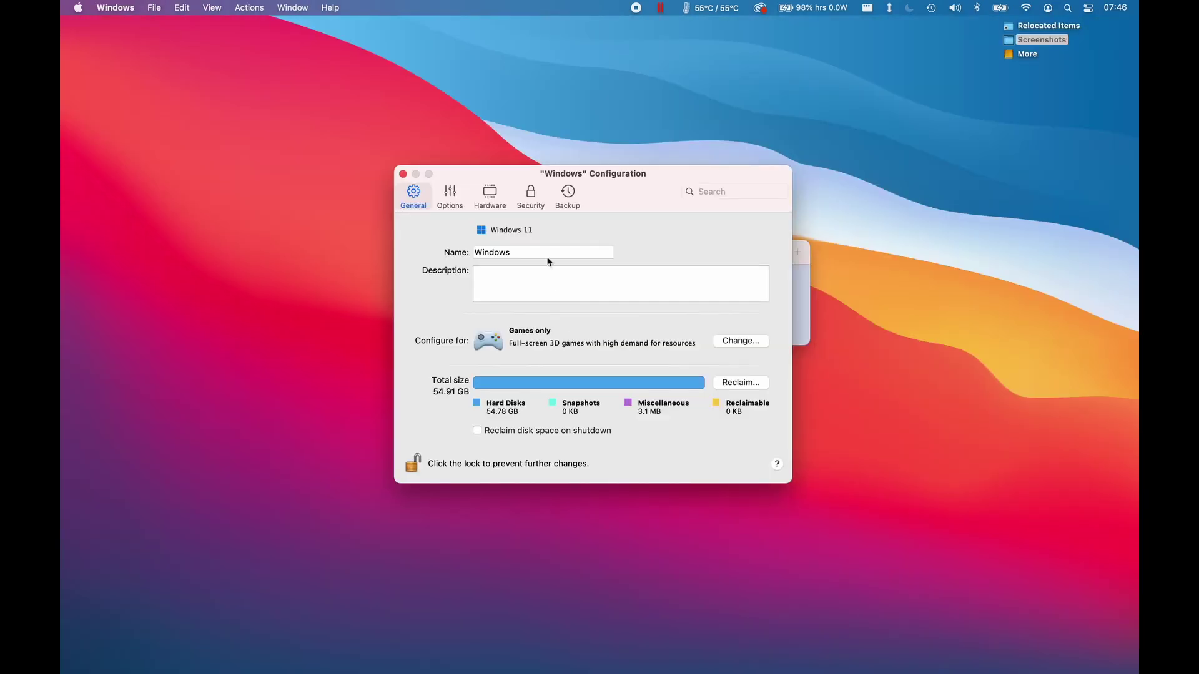
click(494, 198)
scroll(459, 349, down, 3)
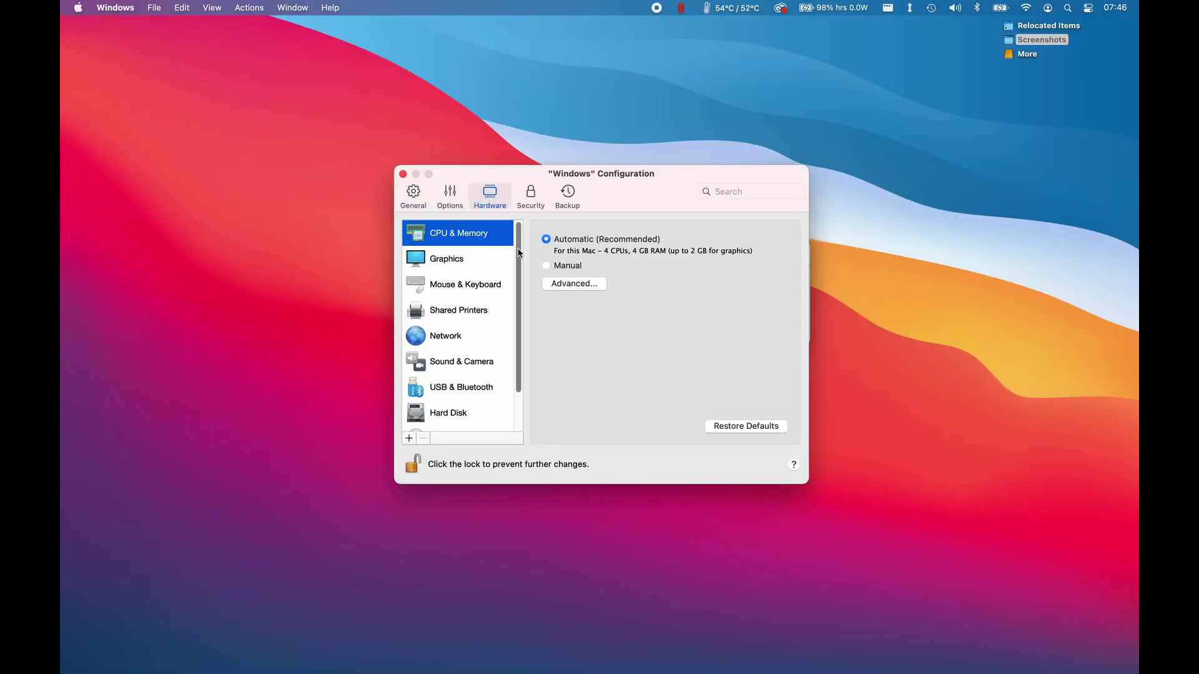
click(409, 438)
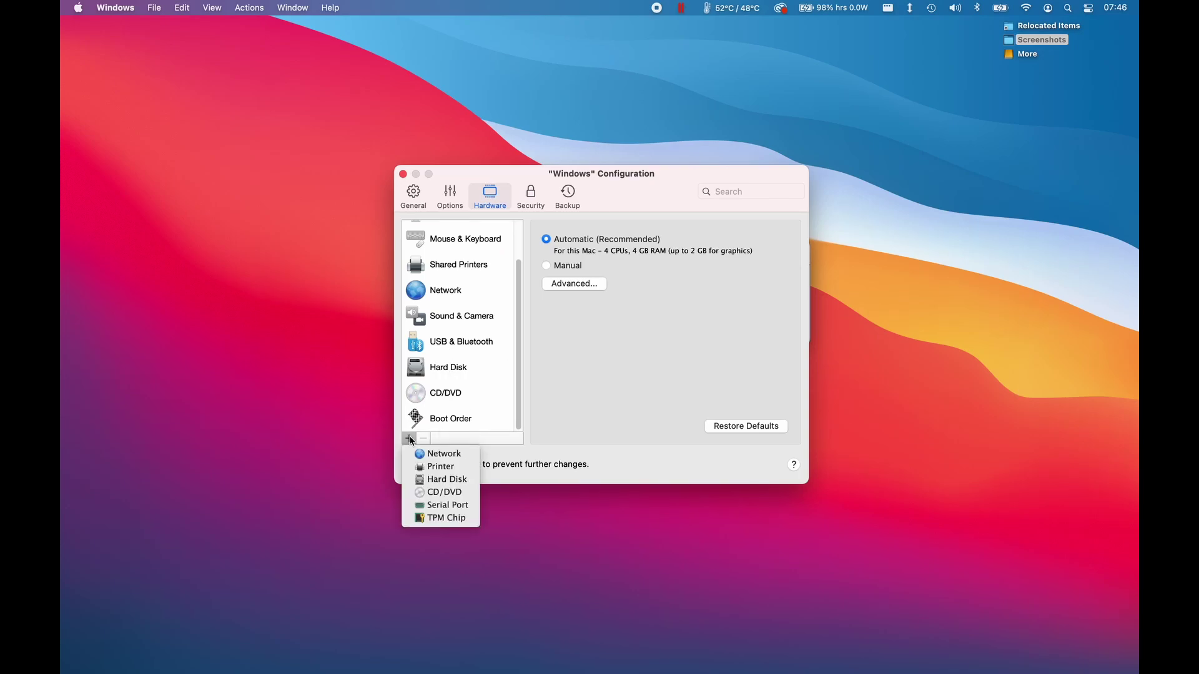
click(463, 519)
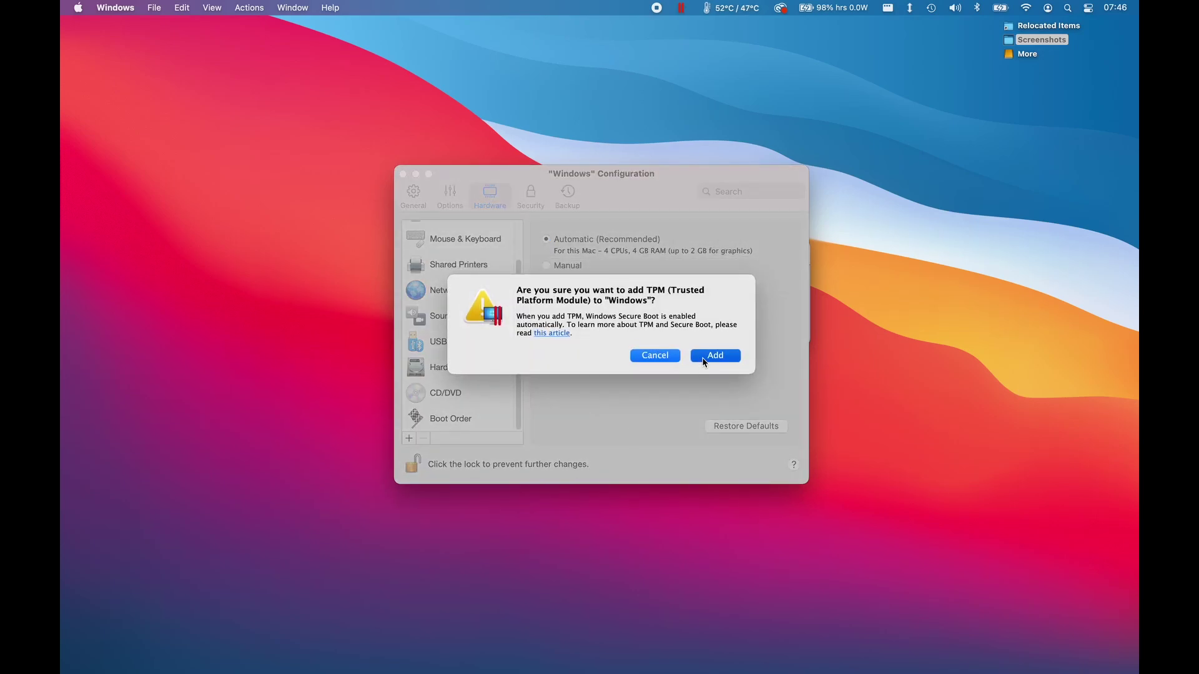
click(703, 359)
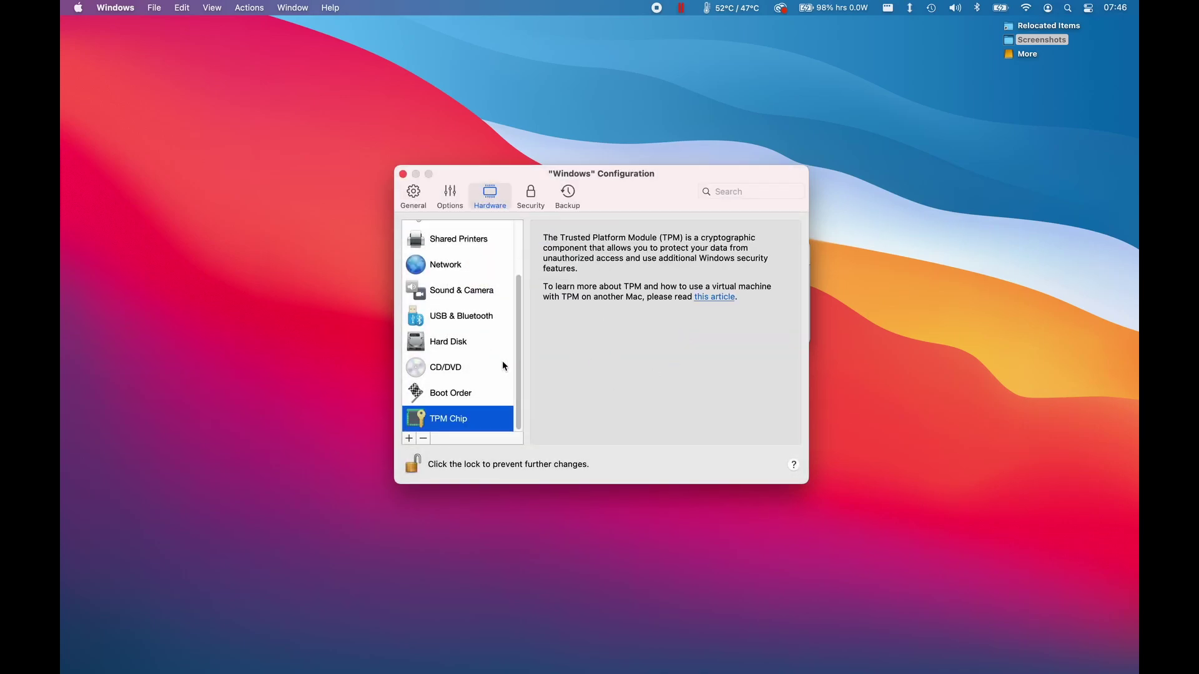
scroll(502, 361, up, 5)
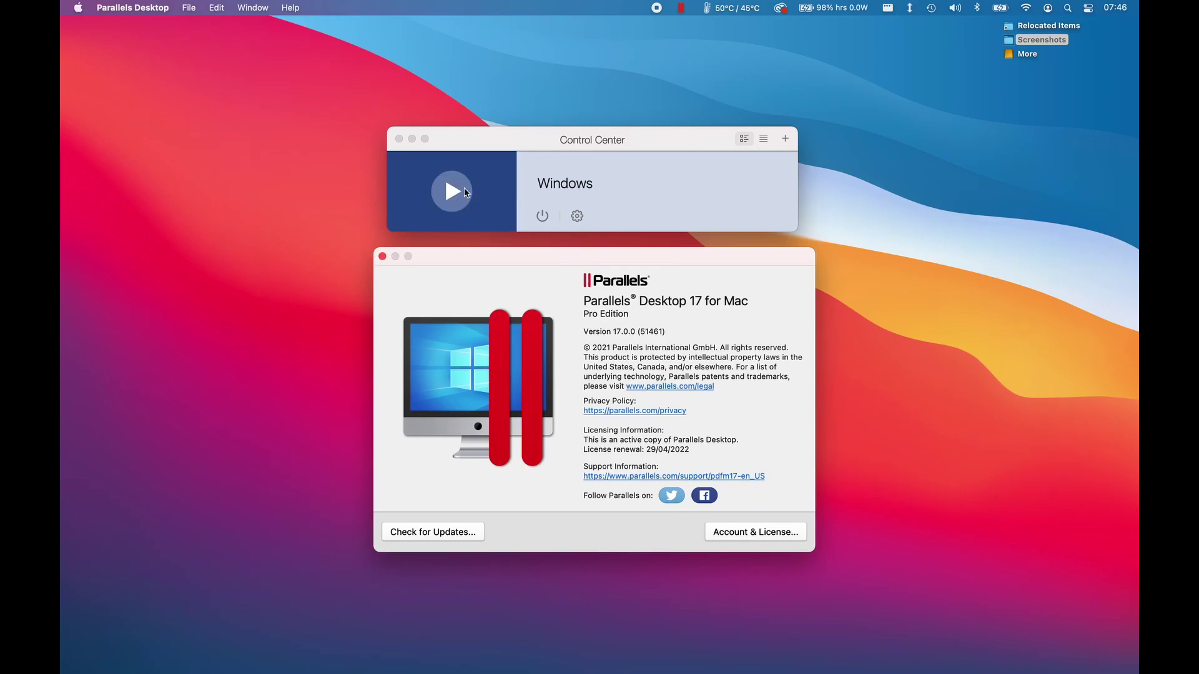
click(451, 192)
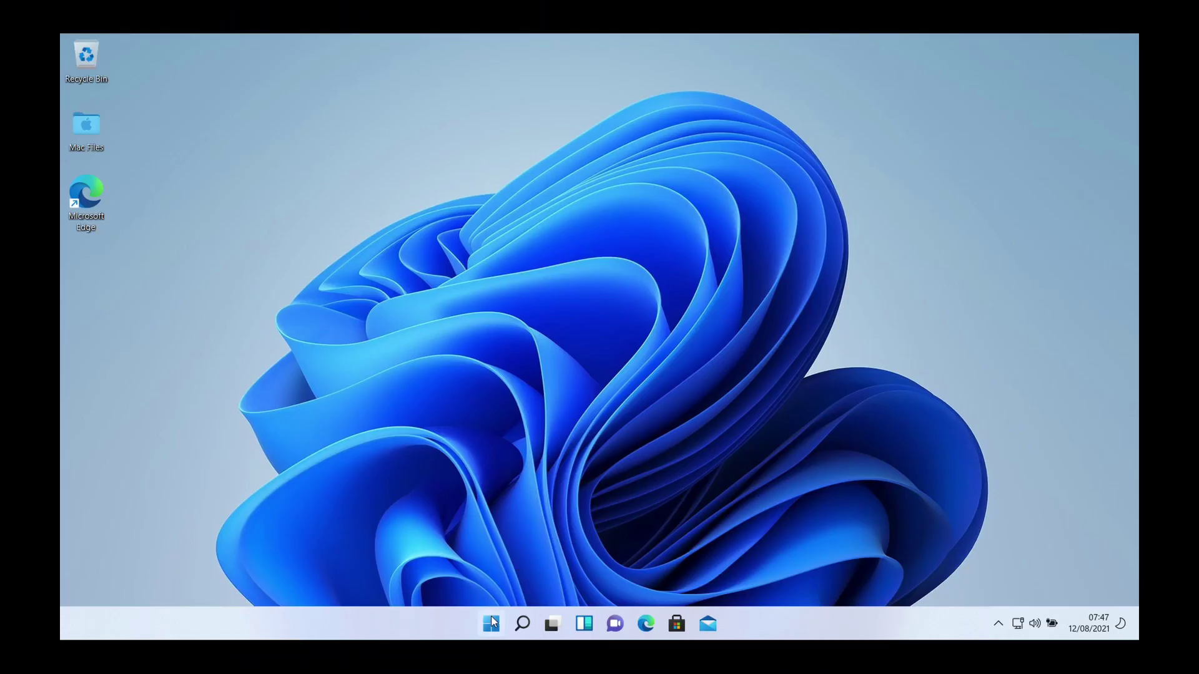
Step: From Windows Insider Programme settings, download the four pending updates including cumulative update 22000.120
click(491, 620)
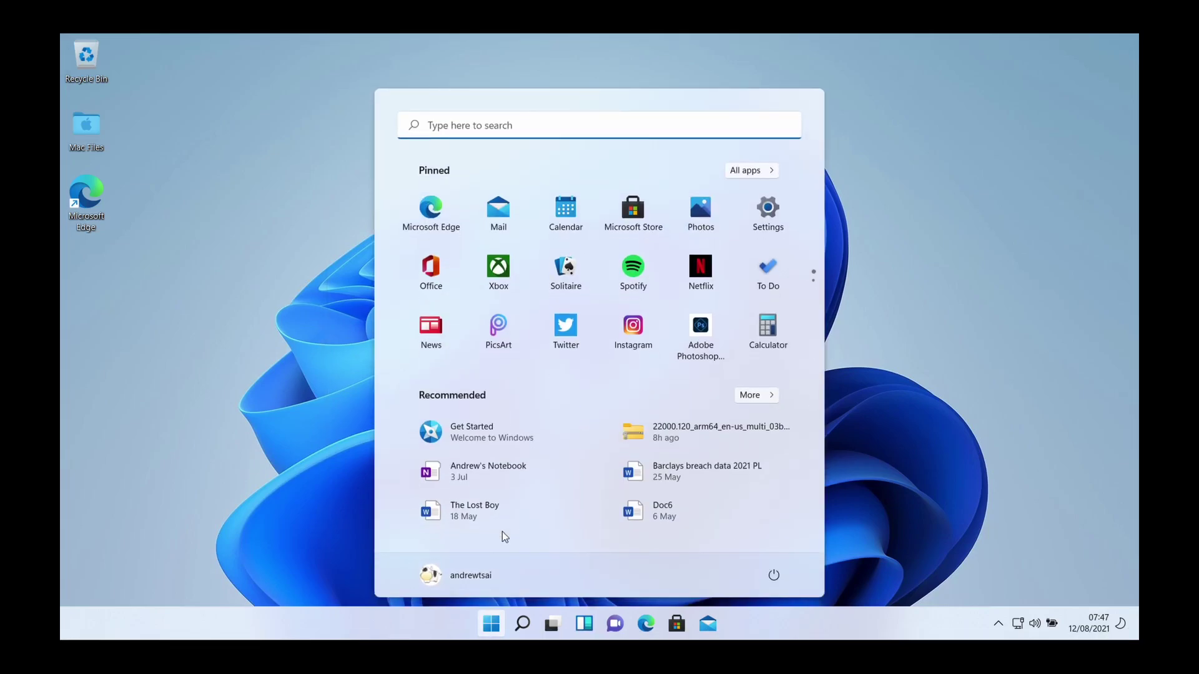
text(insider)
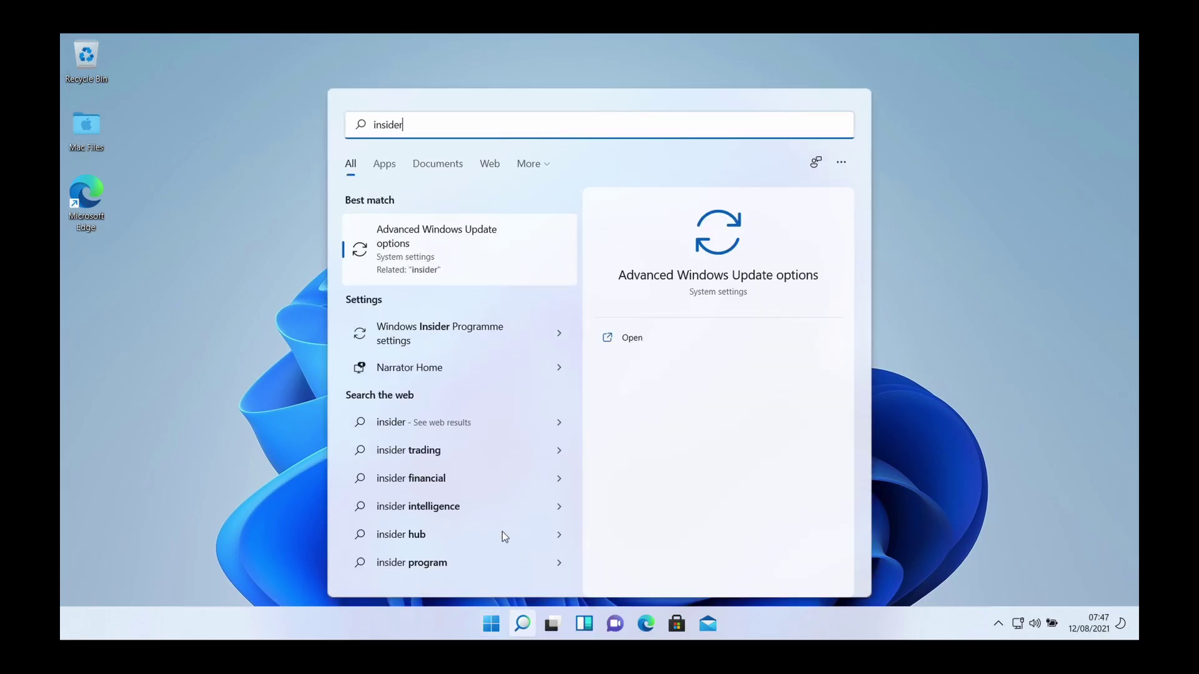
click(482, 332)
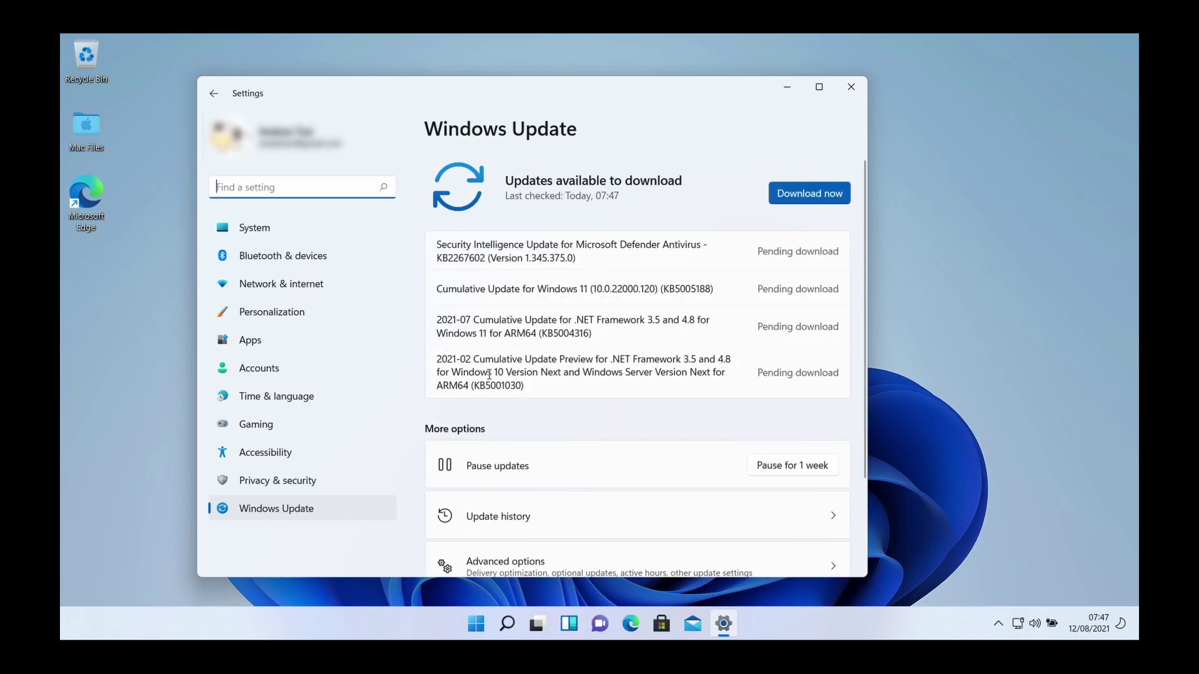
scroll(564, 368, down, 1)
scroll(564, 368, down, 1)
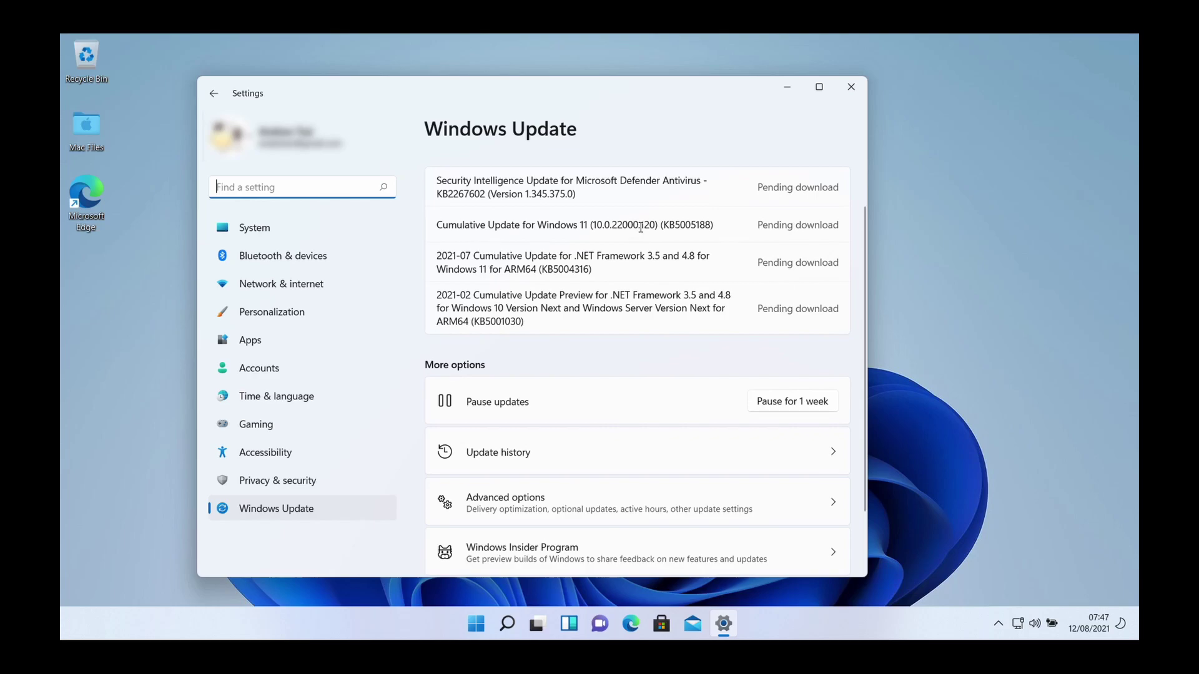
scroll(650, 226, up, 2)
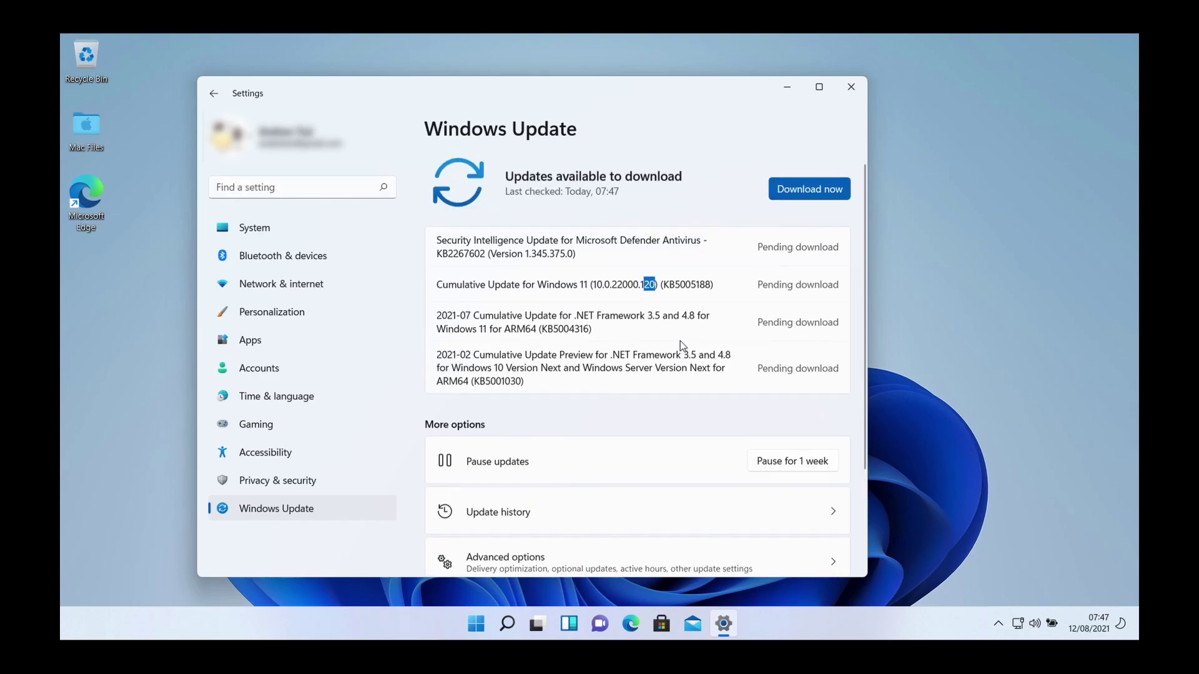
click(808, 202)
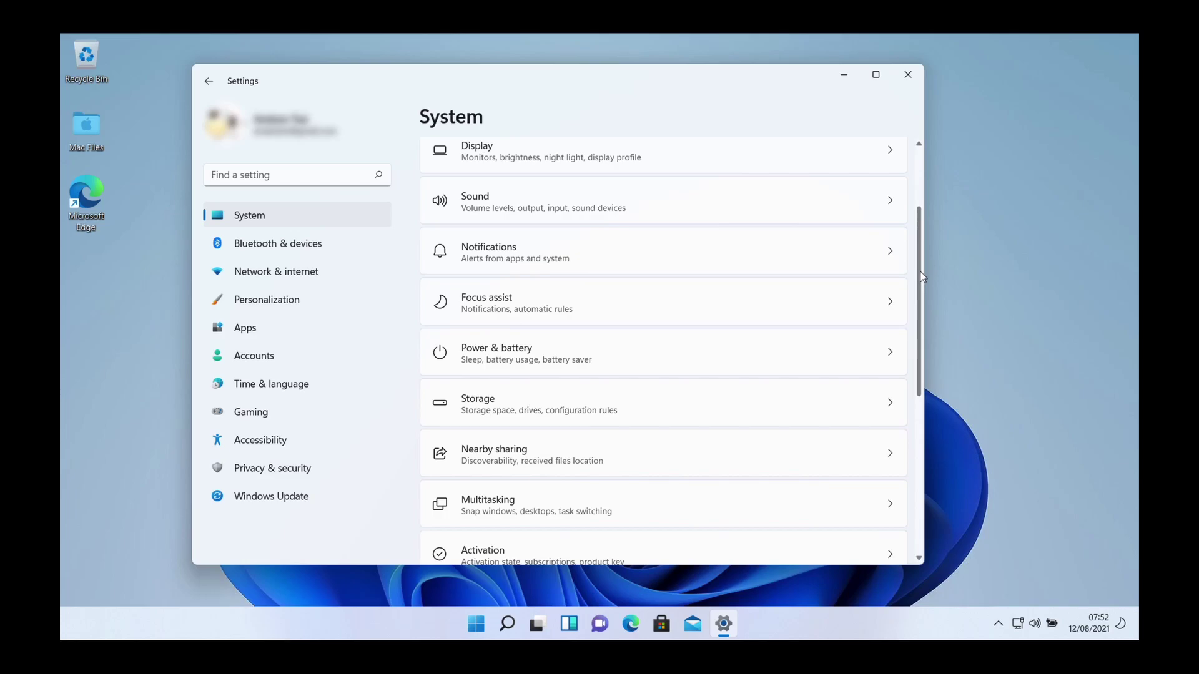
scroll(902, 188, up, 4)
scroll(897, 249, down, 3)
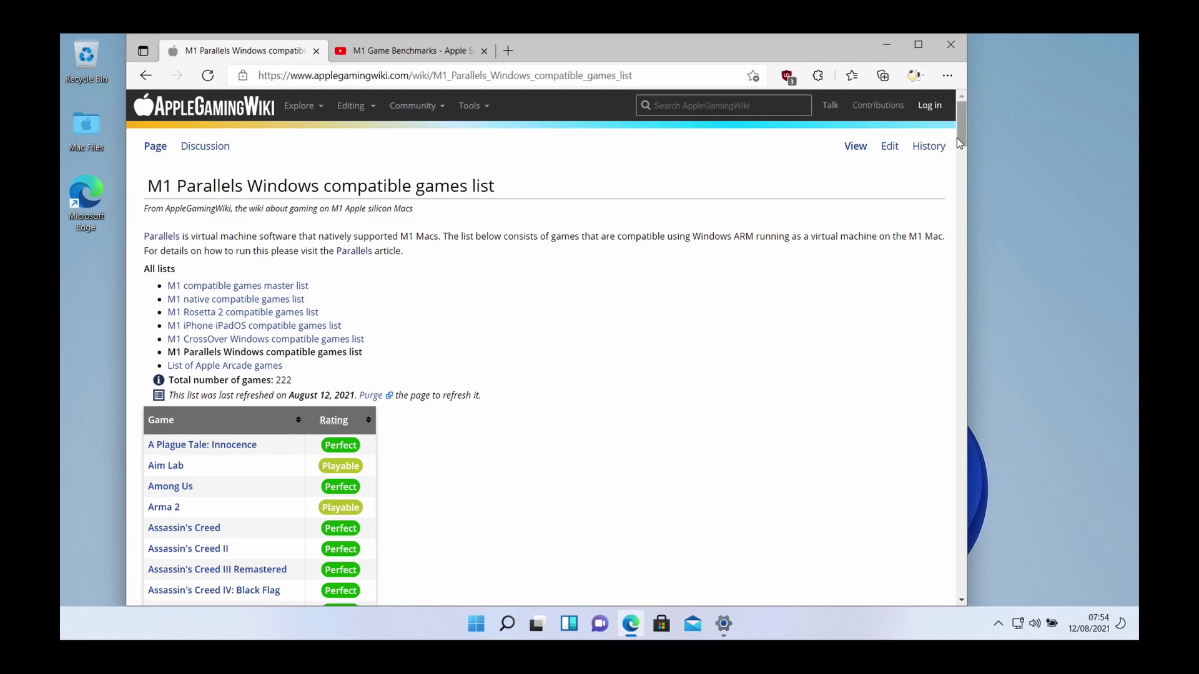
Step: Scroll through AppleGamingWiki's list of 222 M1 Parallels Windows compatible games
scroll(409, 331, down, 2)
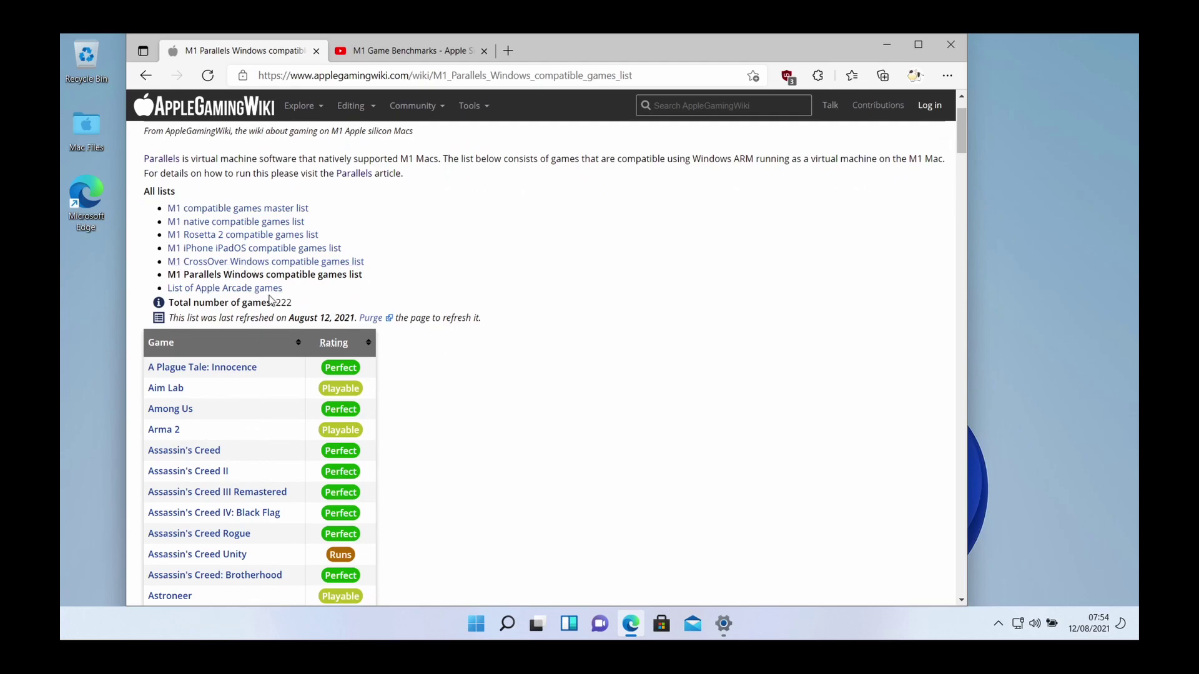
scroll(431, 275, down, 2)
scroll(531, 249, up, 4)
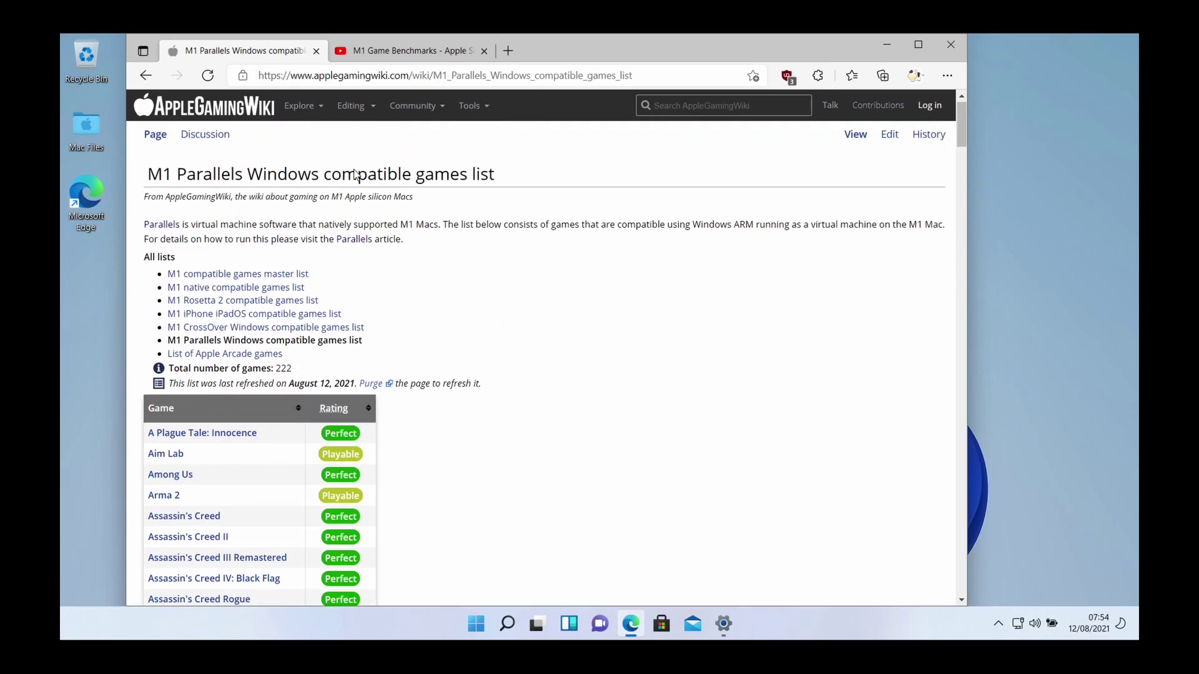
scroll(554, 297, down, 5)
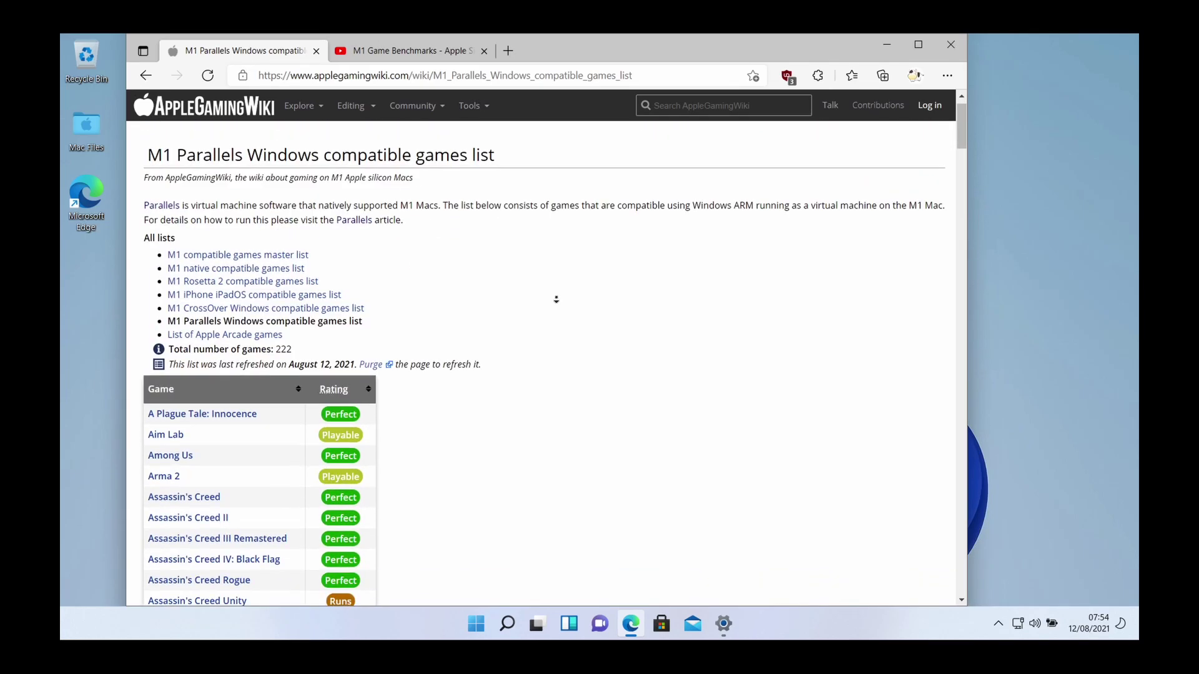
scroll(559, 337, down, 12)
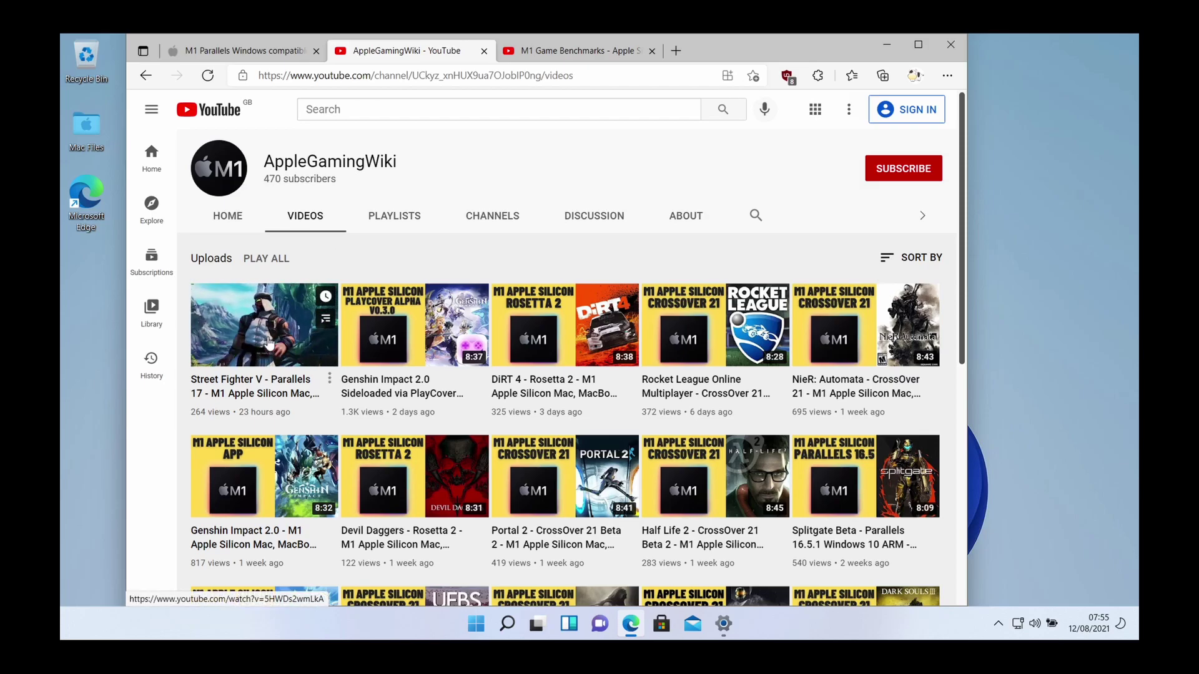
Step: Pick out the Street Fighter V video recorded on Parallels 17 in the Videos list
mouse_move(233, 337)
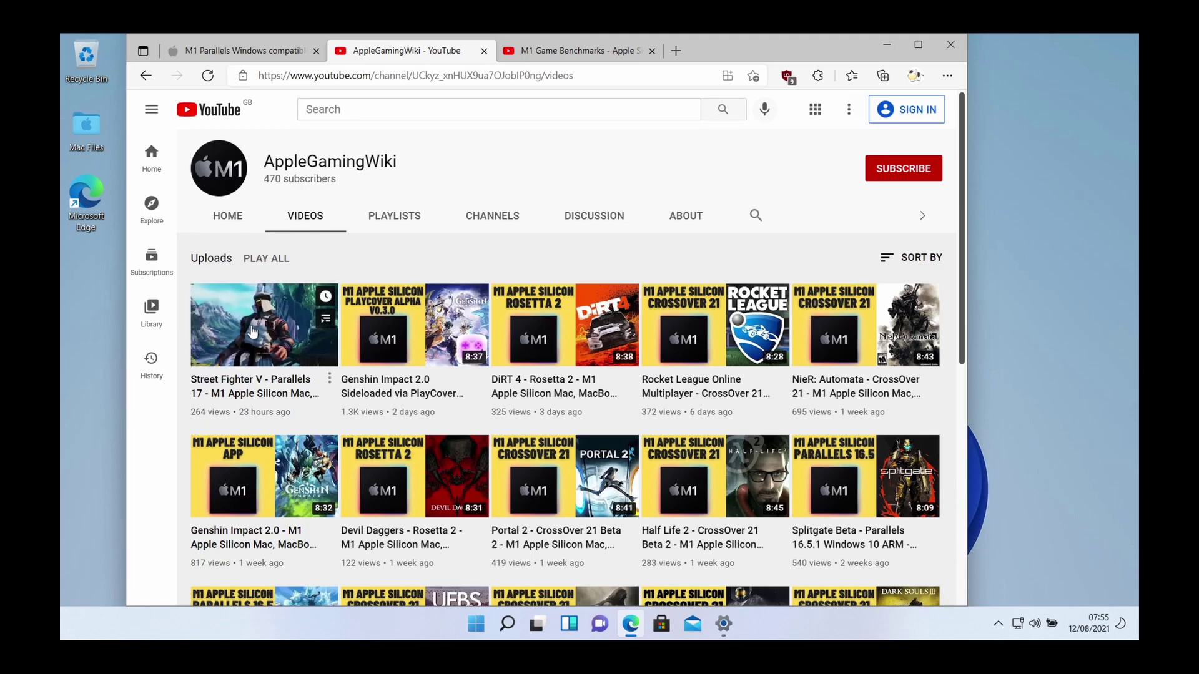